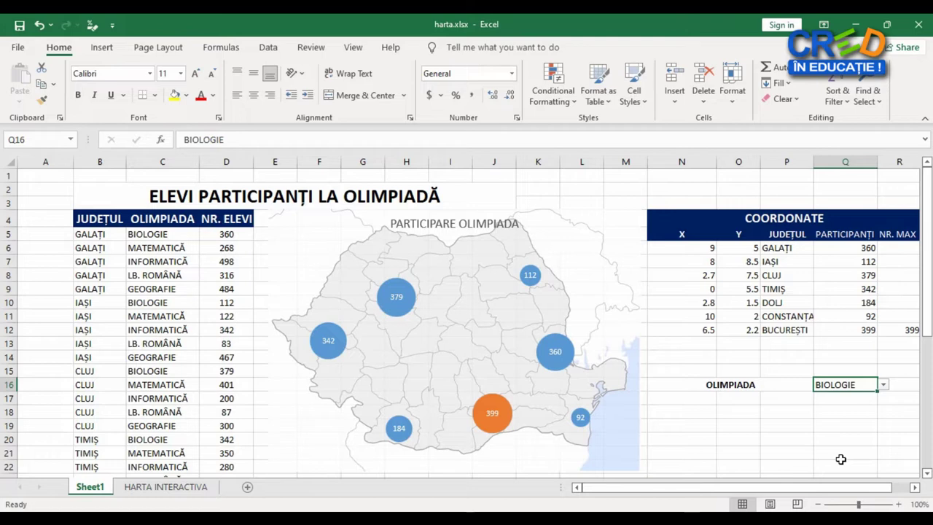
Step: Pick INFORMATICĂ from the Q16 subject dropdown so the map shows that olympiad
{"action": "left_click", "coordinate": [882, 383]}
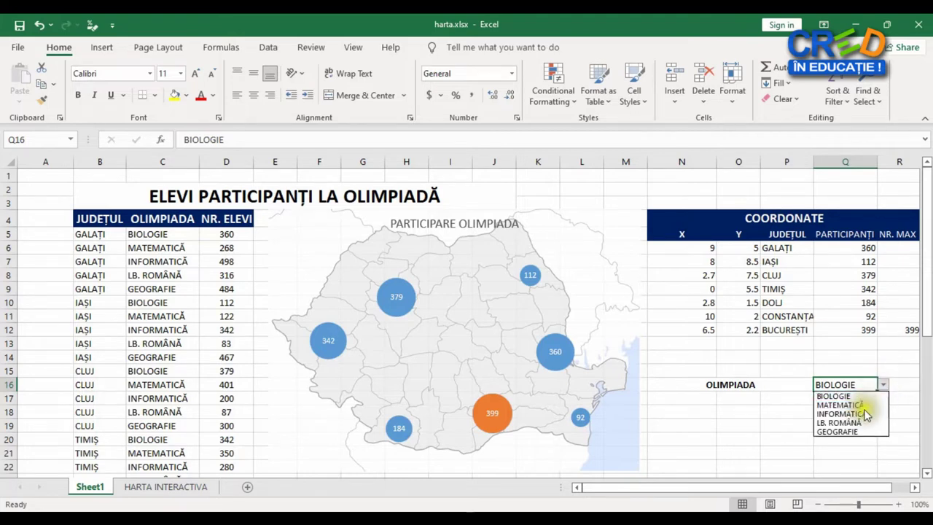
{"action": "left_click", "coordinate": [864, 413]}
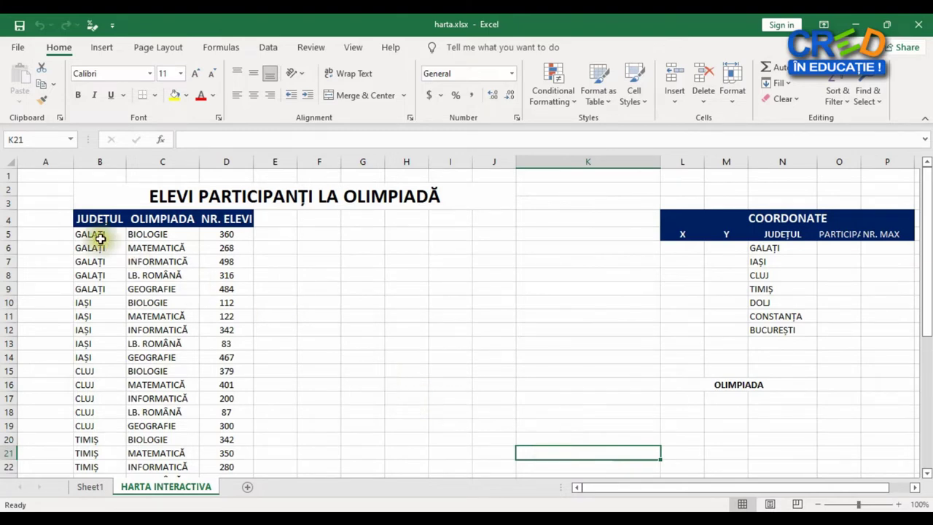
{"action": "left_click_drag", "start_coordinate": [77, 231], "coordinate": [221, 478]}
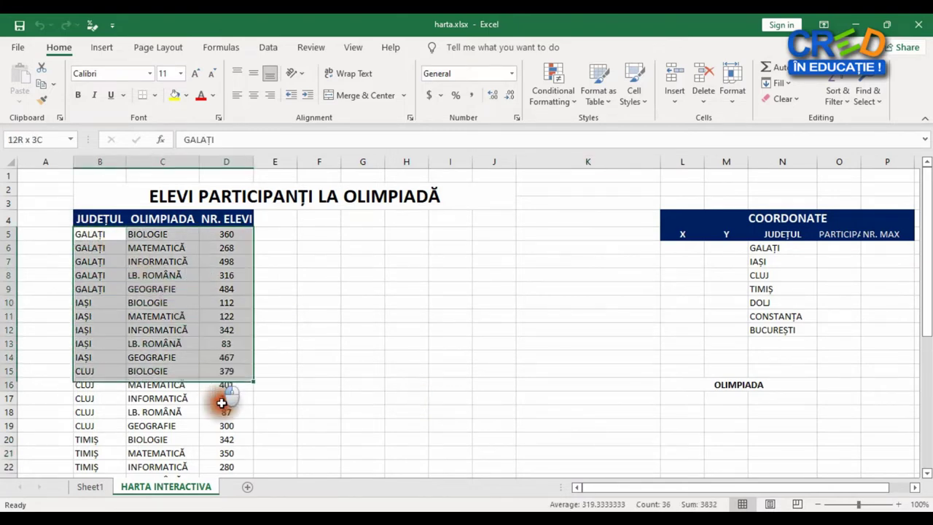
{"action": "left_click", "coordinate": [406, 356]}
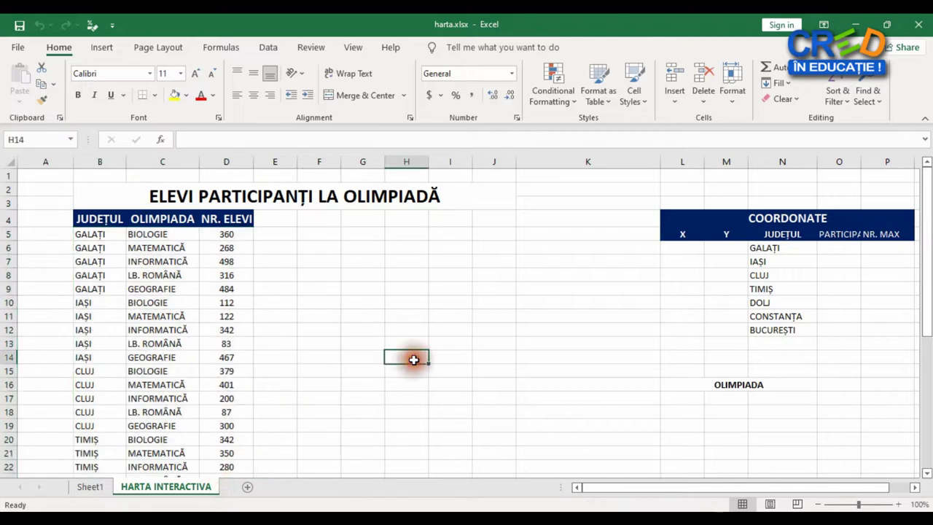
{"action": "left_click_drag", "start_coordinate": [680, 248], "coordinate": [880, 406]}
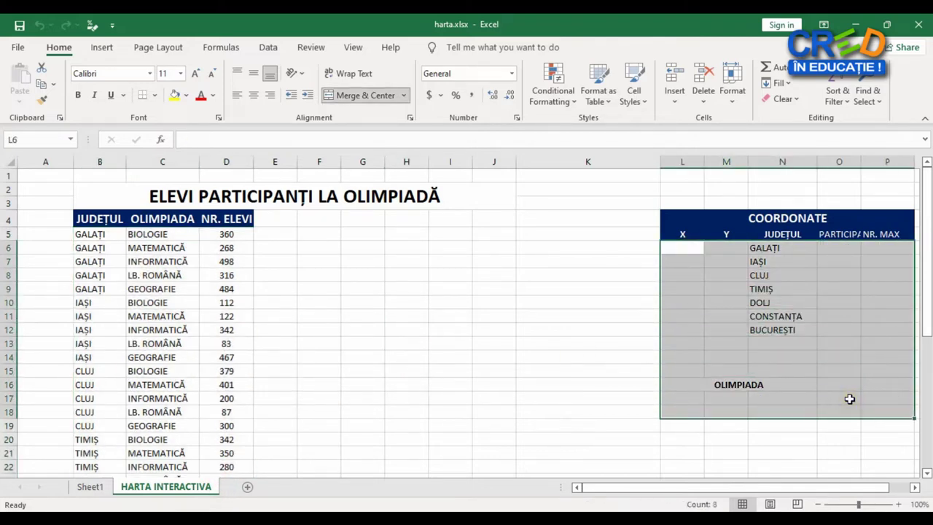
{"action": "left_click", "coordinate": [345, 353]}
{"action": "mouse_move", "coordinate": [275, 219]}
{"action": "left_mouse_down"}
{"action": "mouse_move", "coordinate": [612, 449]}
{"action": "mouse_move", "coordinate": [614, 462]}
{"action": "left_mouse_up"}
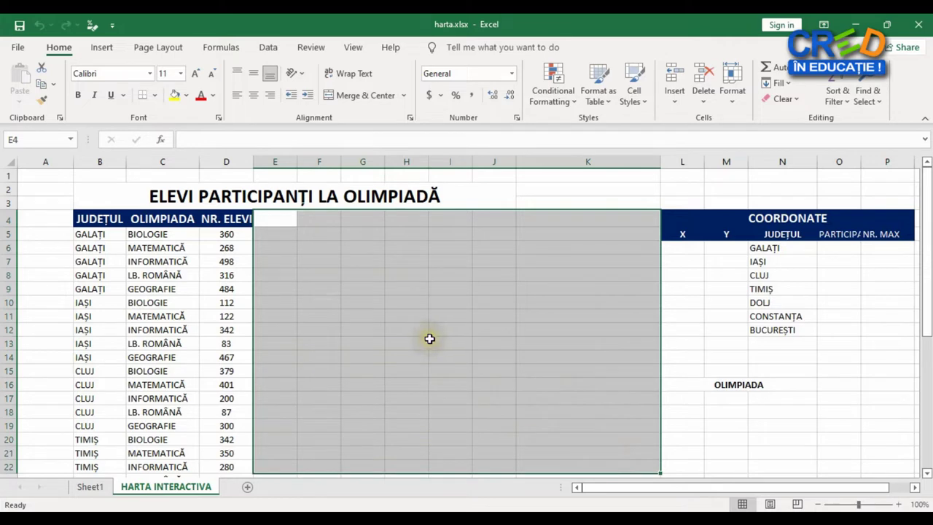
Step: Insert an empty Bubble chart from the Scatter/Bubble chart options
{"action": "left_click", "coordinate": [106, 48]}
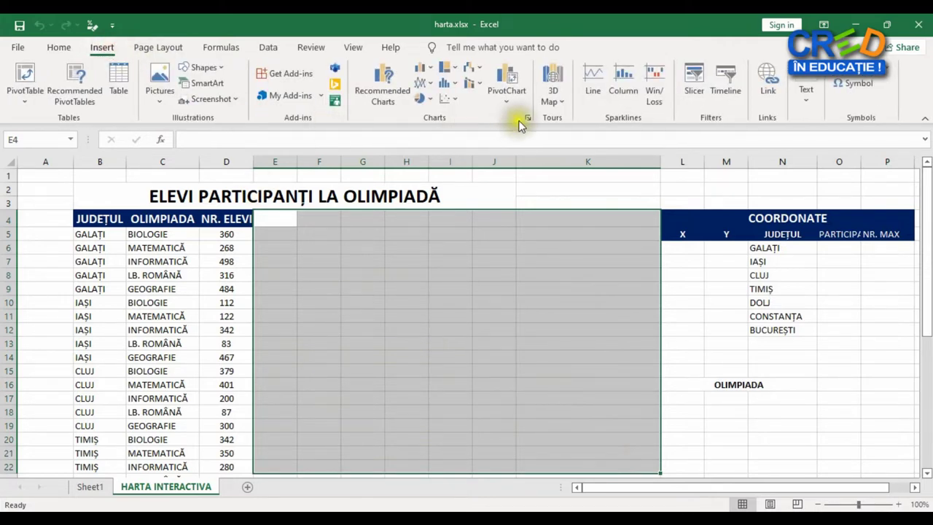
{"action": "left_click", "coordinate": [448, 99]}
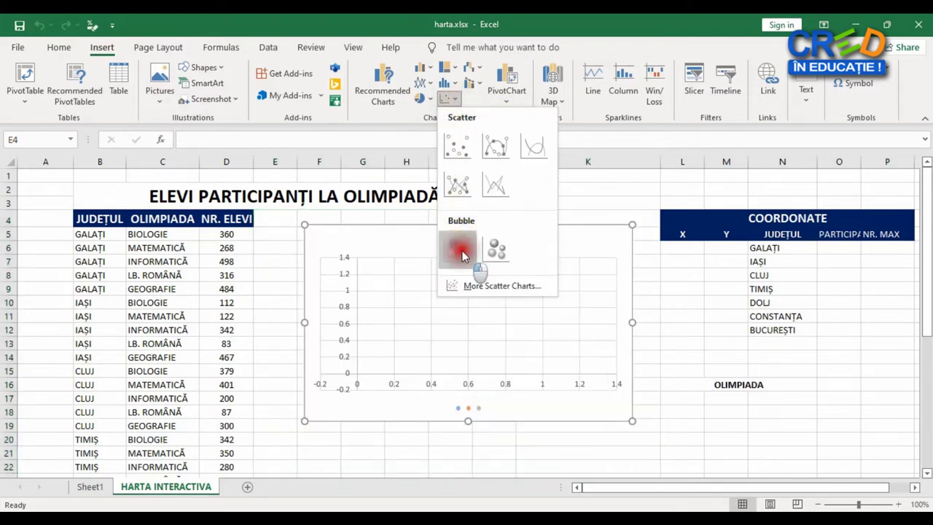
{"action": "left_click", "coordinate": [461, 250]}
Step: Enlarge the chart taller and wider to fill the space between the tables
{"action": "left_click", "coordinate": [574, 442]}
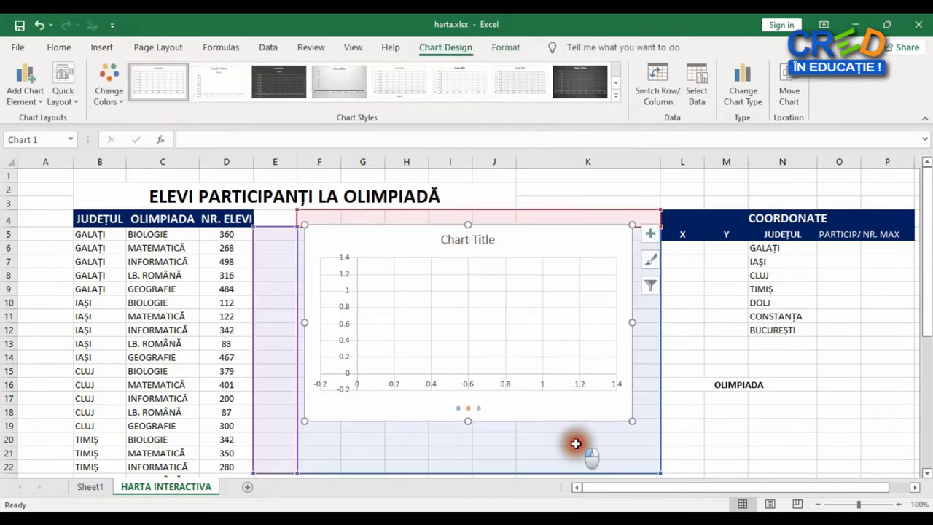
{"action": "left_click", "coordinate": [480, 417]}
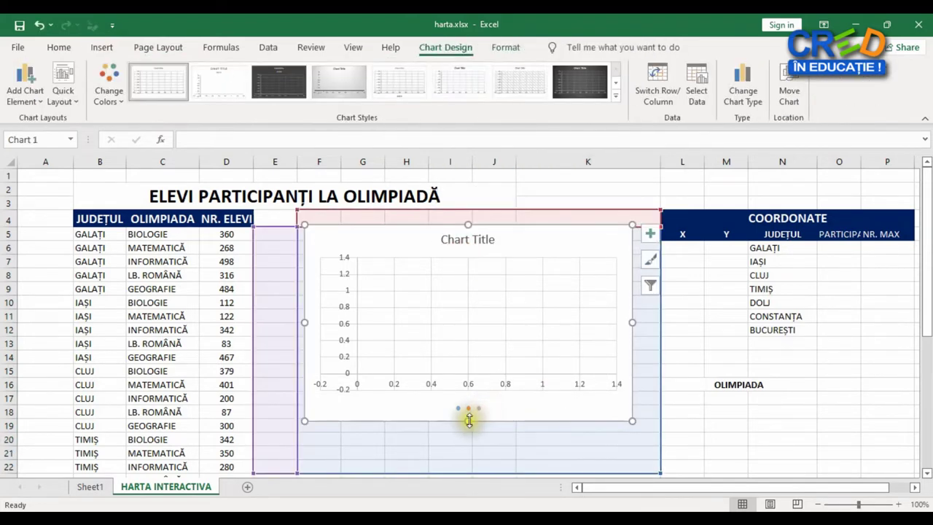
{"action": "left_click_drag", "start_coordinate": [468, 420], "coordinate": [471, 463]}
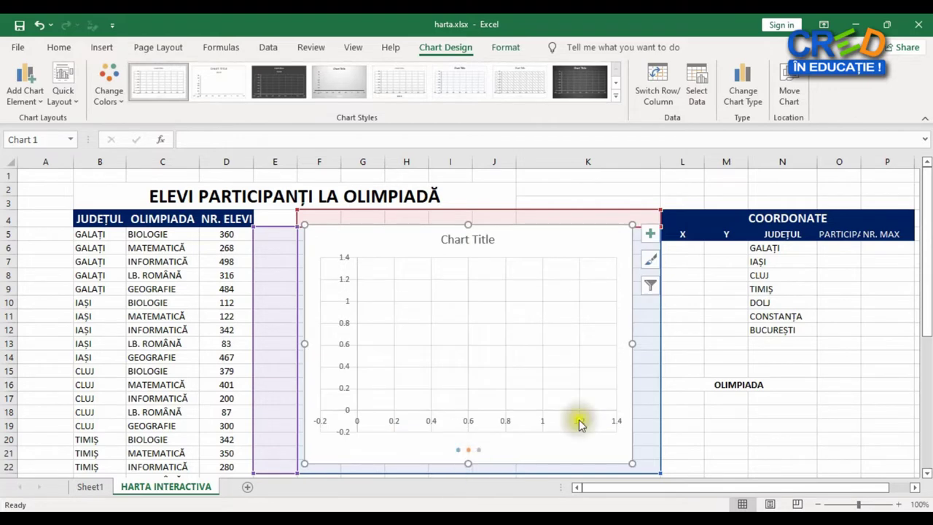
{"action": "left_click_drag", "start_coordinate": [640, 344], "coordinate": [653, 343]}
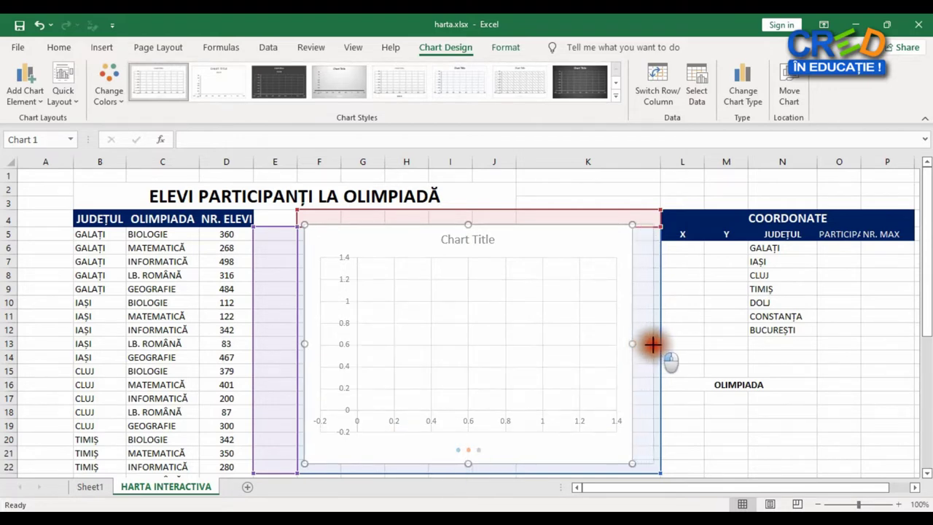
{"action": "left_click_drag", "start_coordinate": [305, 346], "coordinate": [260, 345]}
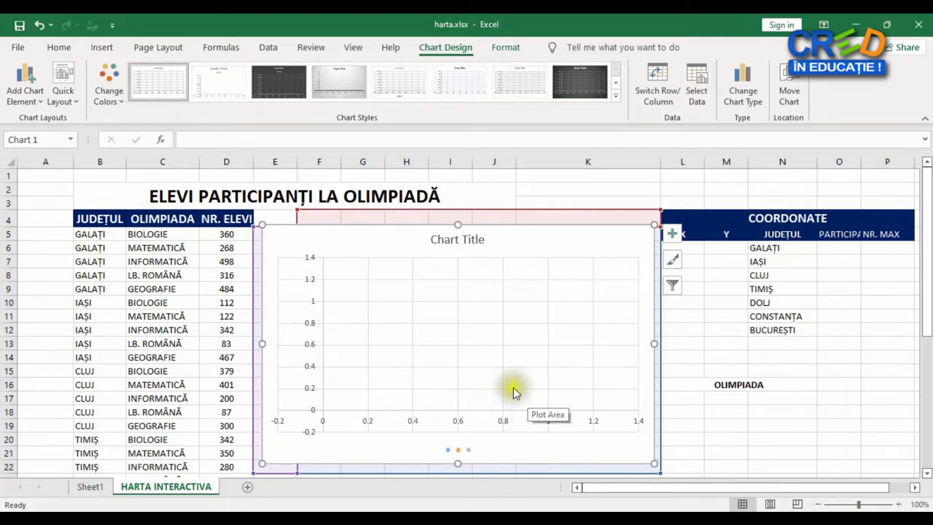
Step: Give the plot area a Picture or texture fill and bring up Insert Pictures
{"action": "right_click", "coordinate": [427, 312]}
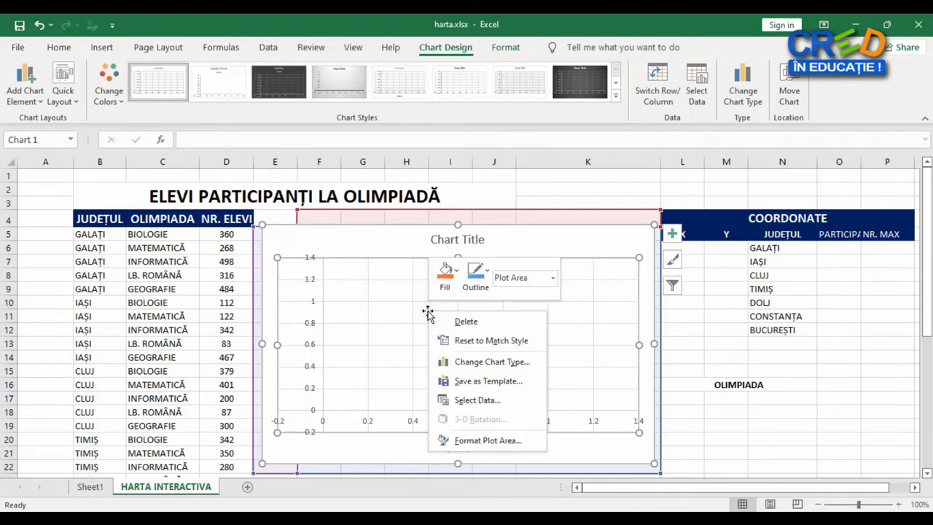
{"action": "left_click", "coordinate": [502, 443]}
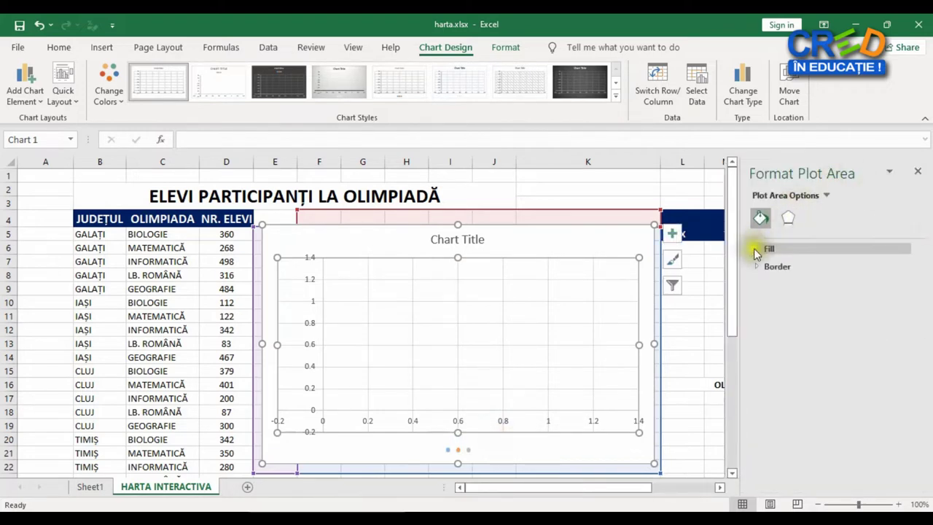
{"action": "left_click", "coordinate": [755, 249]}
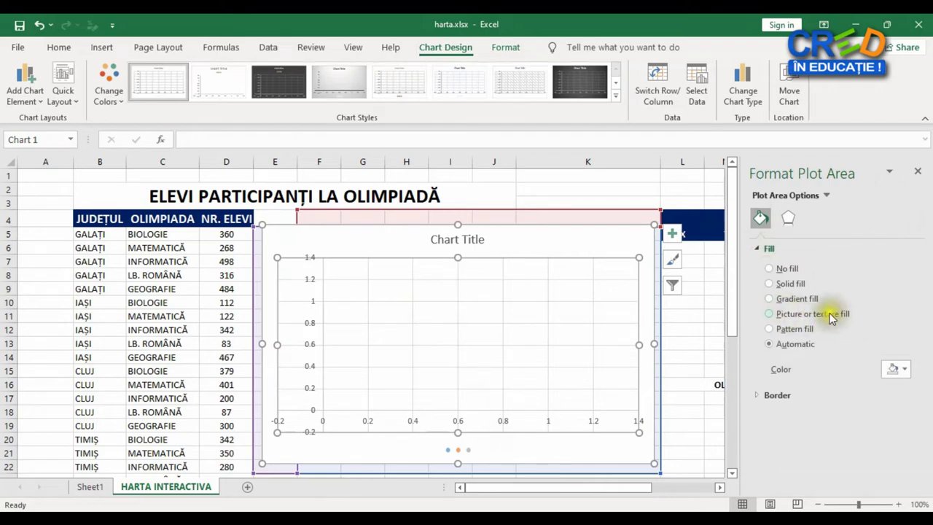
{"action": "left_click", "coordinate": [830, 316]}
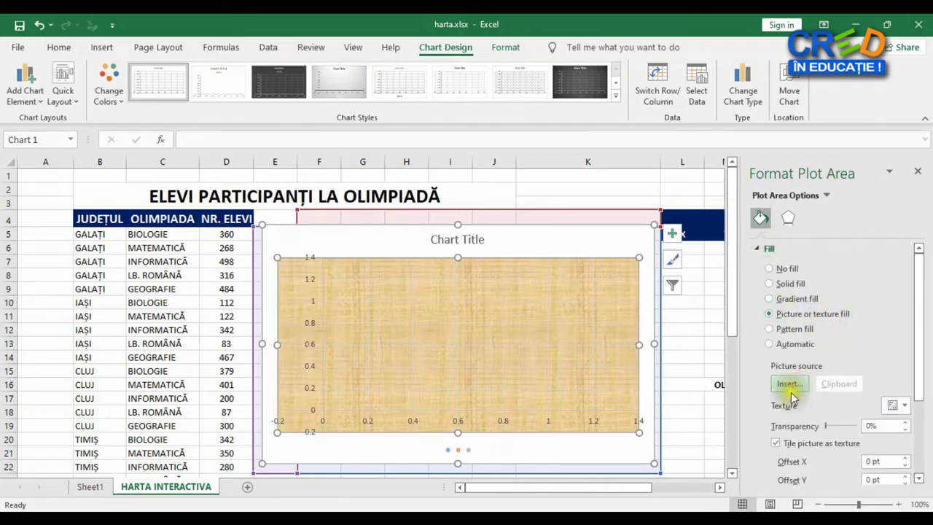
{"action": "left_click", "coordinate": [797, 391]}
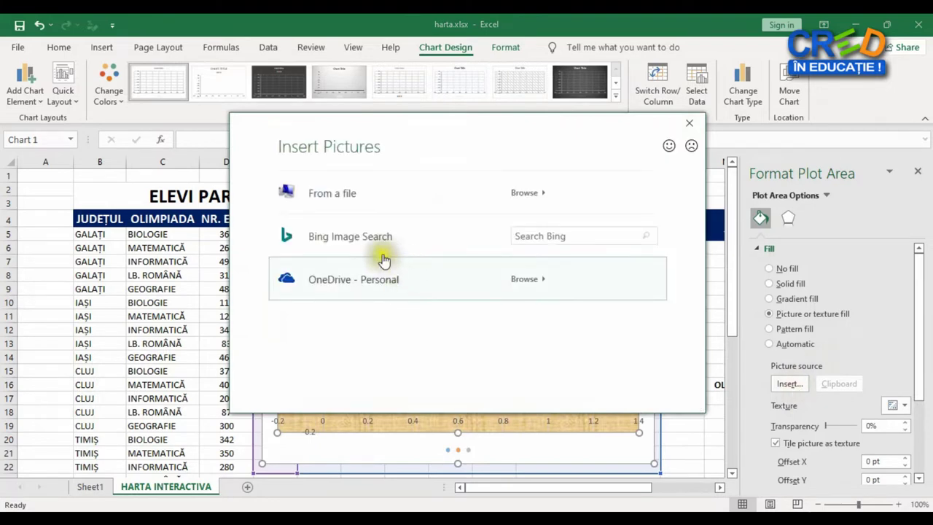
Step: Search online pictures for 'VECTOR MAP ROMANIA' and choose the grey county-outline map
{"action": "left_click", "coordinate": [581, 235]}
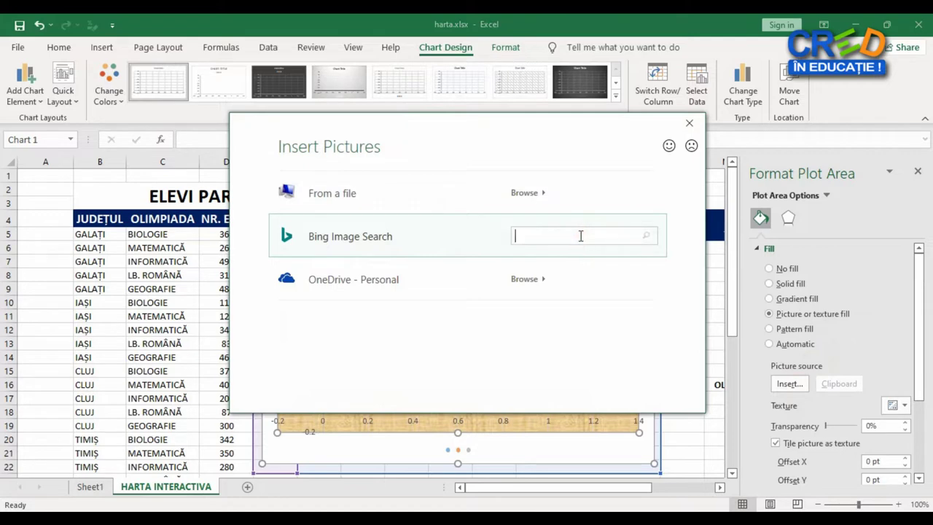
{"action": "type", "text": "VECTOR"}
{"action": "type", "text": " MAP ROMANI"}
{"action": "type", "text": "A"}
{"action": "key", "text": "Return"}
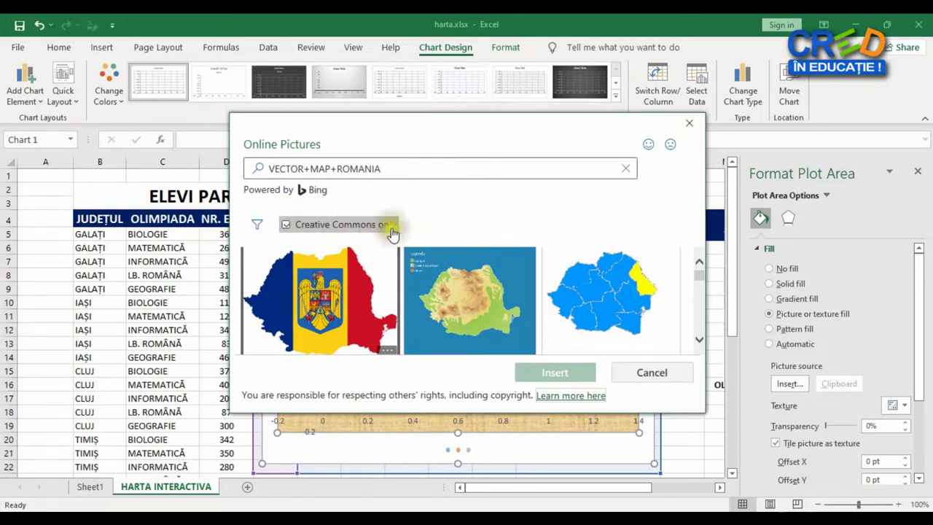
{"action": "left_click", "coordinate": [698, 342]}
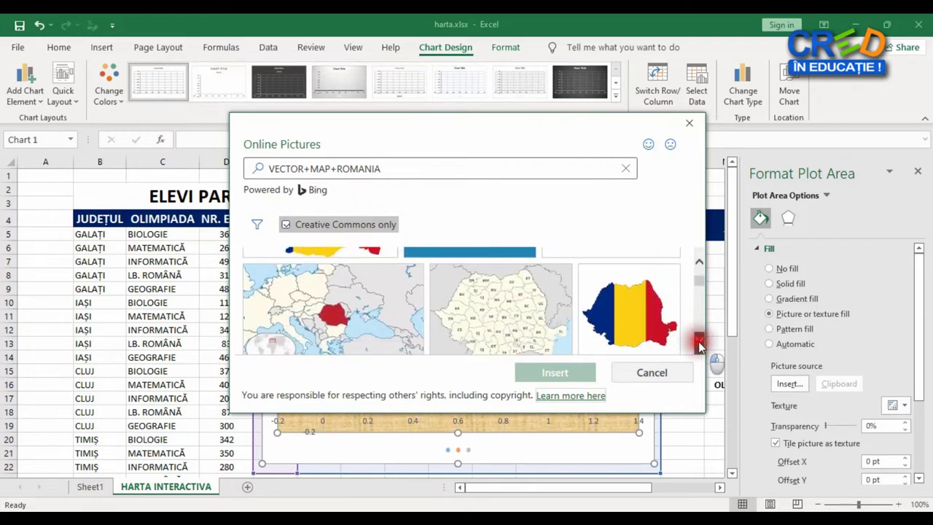
{"action": "left_click_drag", "start_coordinate": [698, 341], "coordinate": [698, 343]}
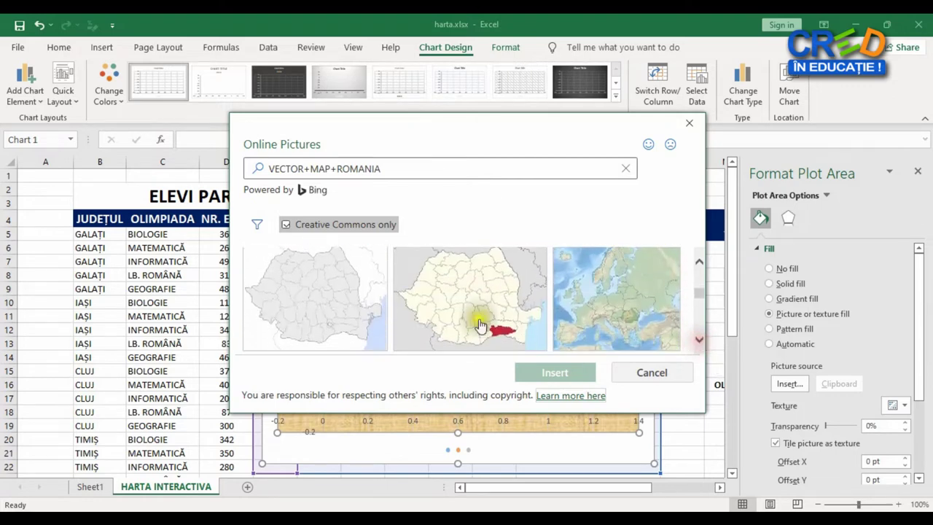
{"action": "left_click", "coordinate": [297, 293]}
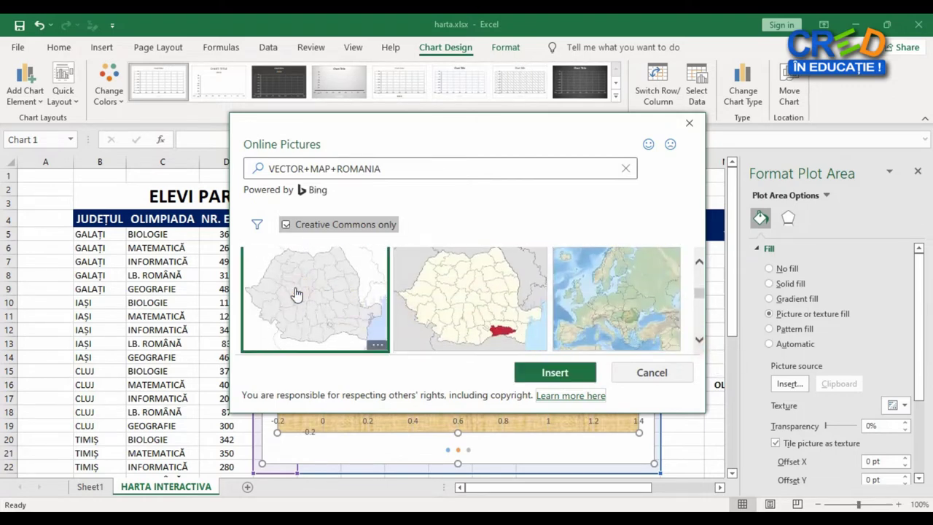
Step: Apply the map as plot background and set horizontal axis bounds to 0–10
{"action": "left_click", "coordinate": [572, 379]}
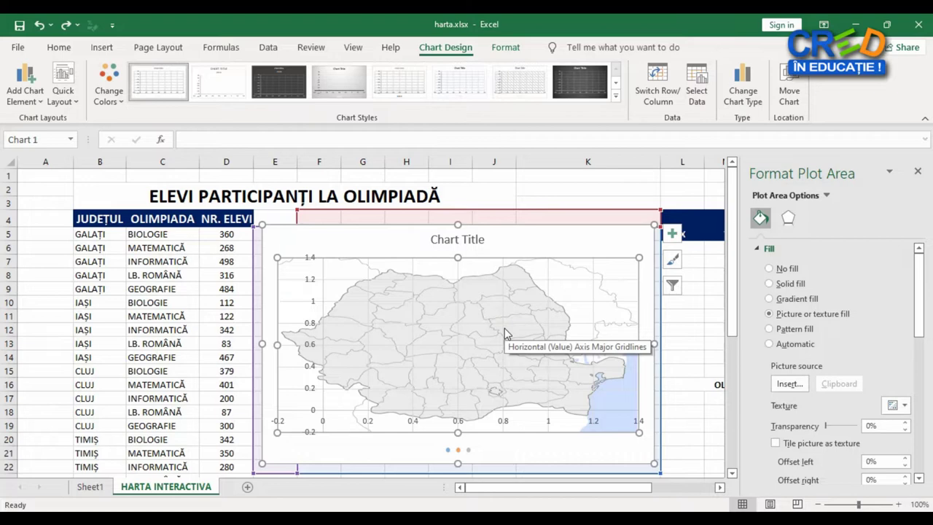
{"action": "left_click", "coordinate": [639, 422]}
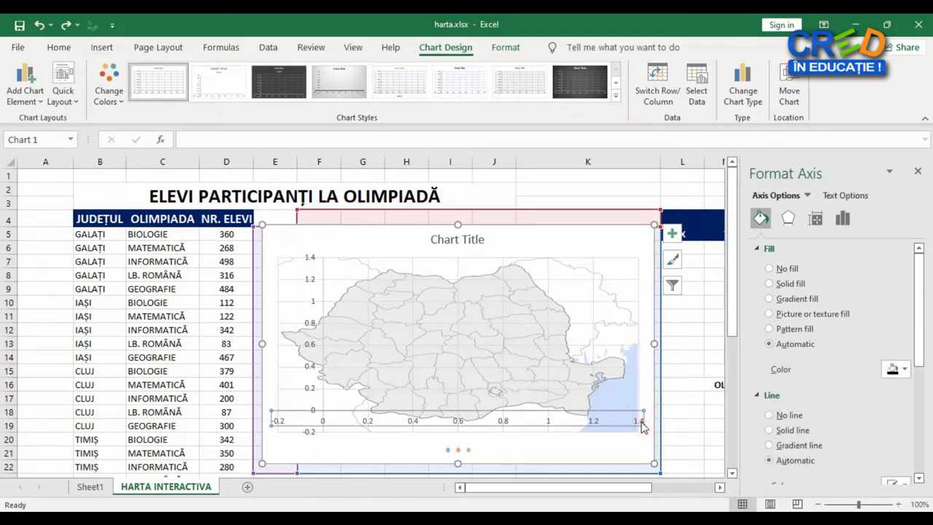
{"action": "left_click", "coordinate": [844, 220]}
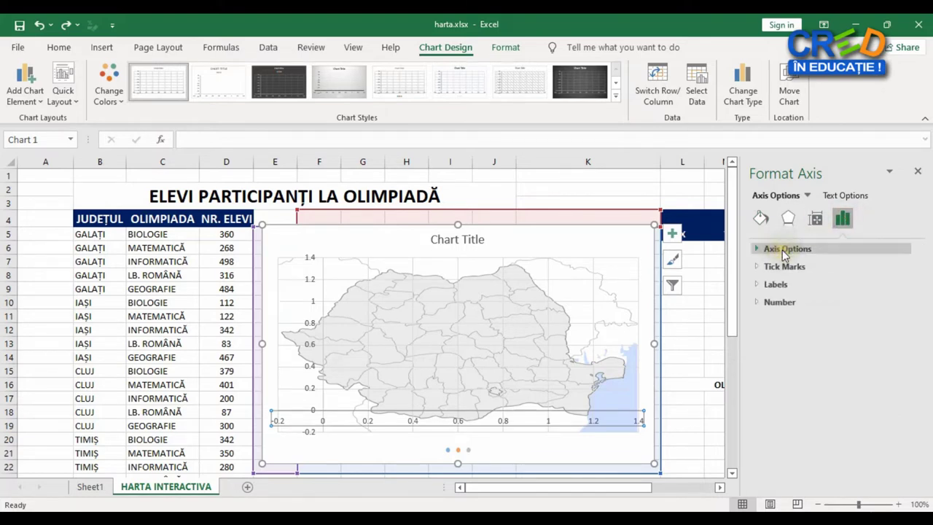
{"action": "left_click", "coordinate": [784, 250]}
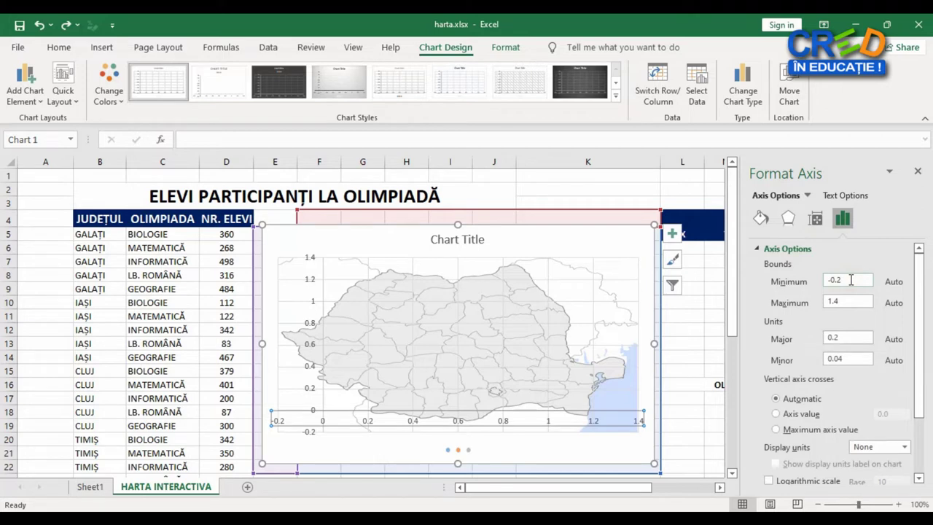
{"action": "double_click", "coordinate": [833, 279]}
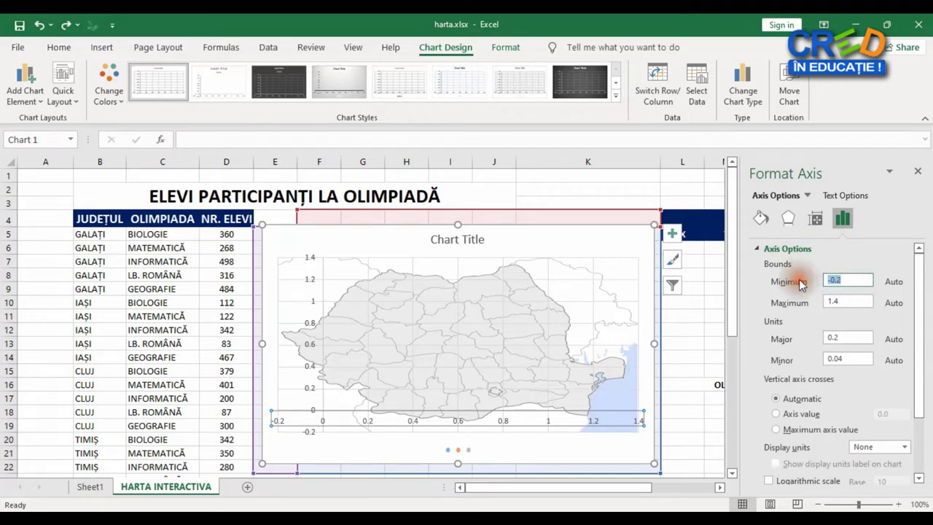
{"action": "type", "text": "0"}
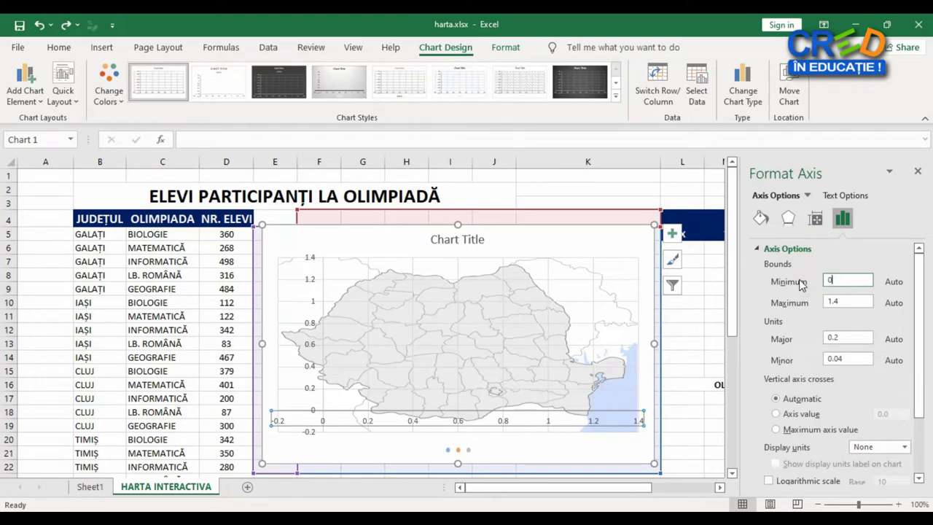
{"action": "key", "text": "Return"}
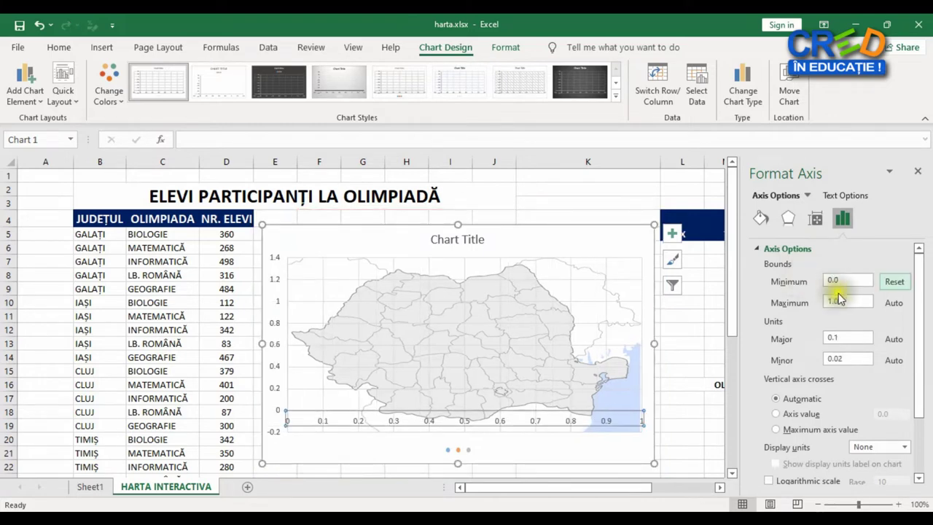
{"action": "double_click", "coordinate": [834, 302]}
{"action": "type", "text": "10"}
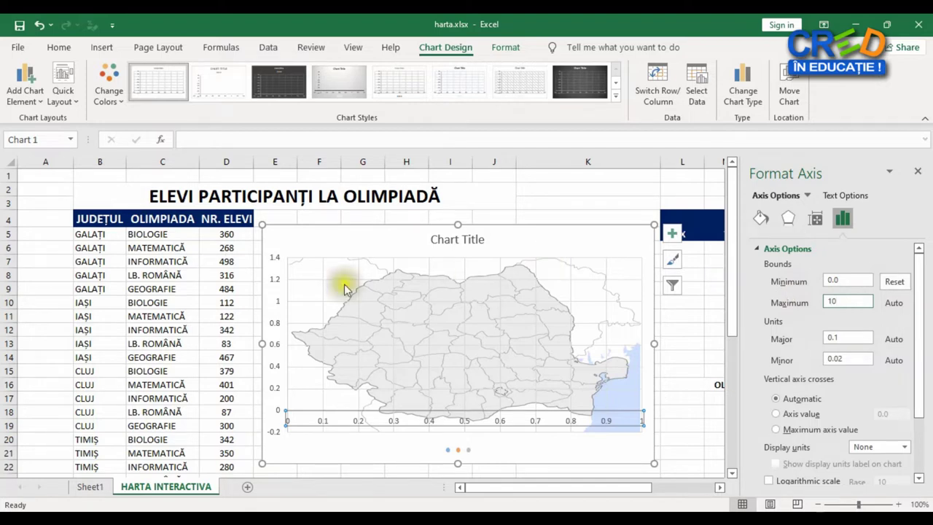
{"action": "left_click", "coordinate": [275, 261]}
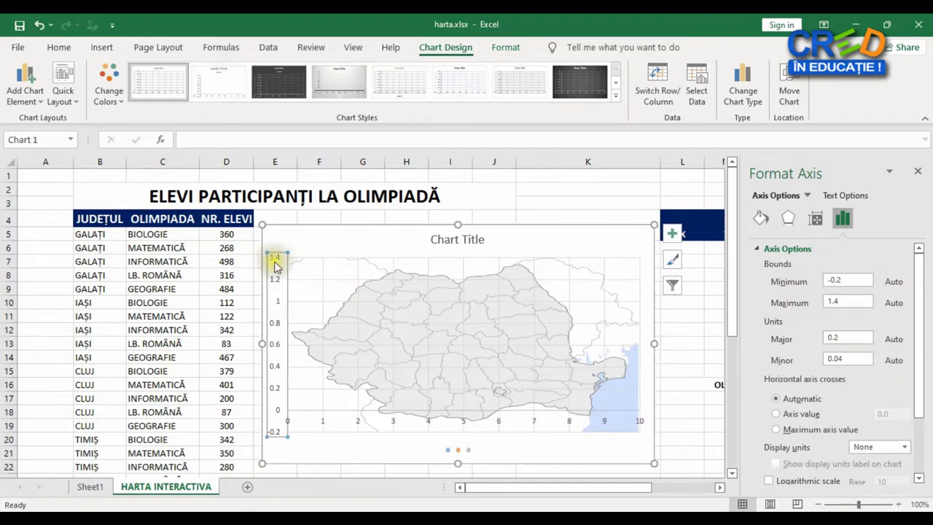
Step: Set the vertical axis bounds to minimum 0 and maximum 10
{"action": "double_click", "coordinate": [845, 279]}
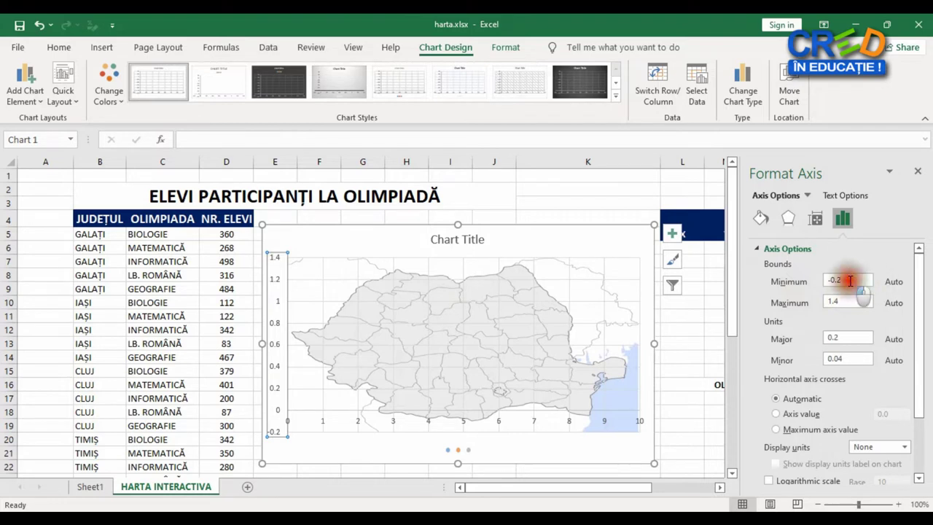
{"action": "type", "text": "0"}
{"action": "key", "text": "Return"}
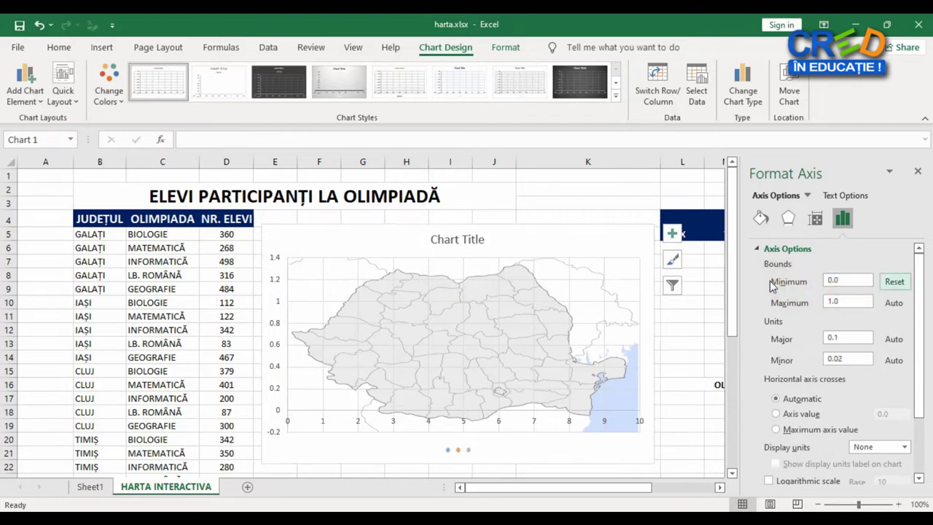
{"action": "double_click", "coordinate": [838, 301]}
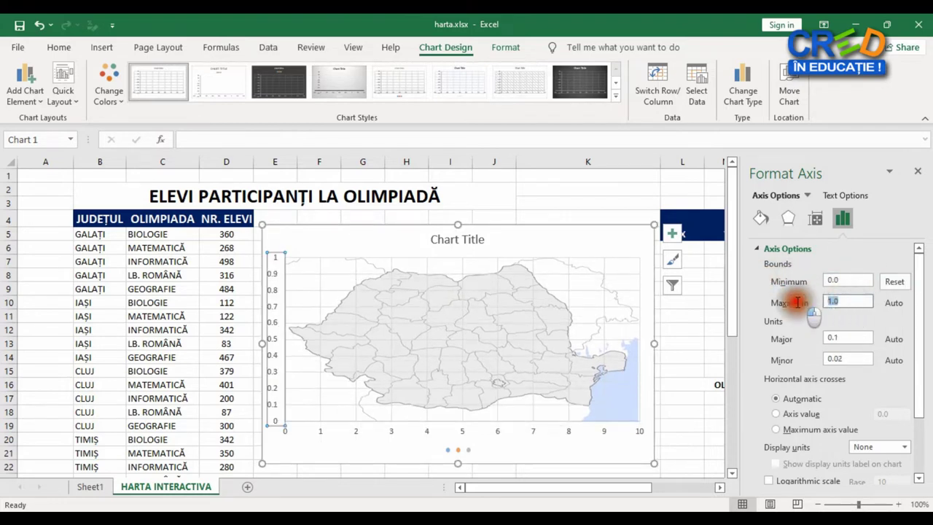
{"action": "type", "text": "10"}
{"action": "key", "text": "Return"}
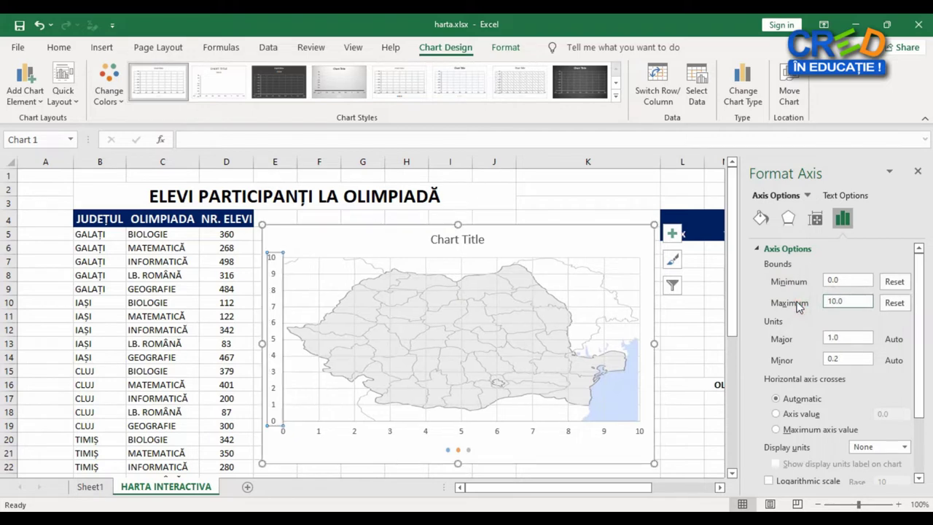
{"action": "left_click", "coordinate": [797, 304]}
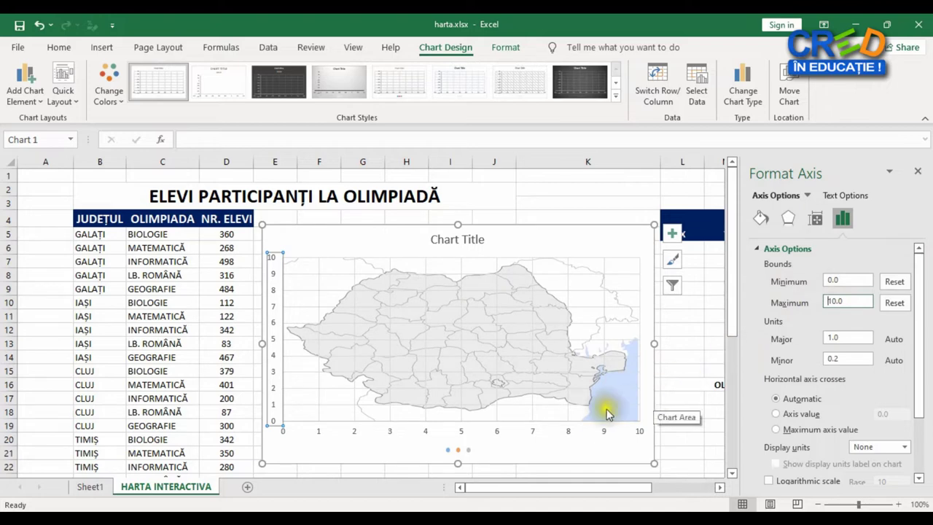
Step: Close the axis pane and select the COORDONATE X/Y cells L6:M12
{"action": "left_click", "coordinate": [917, 175]}
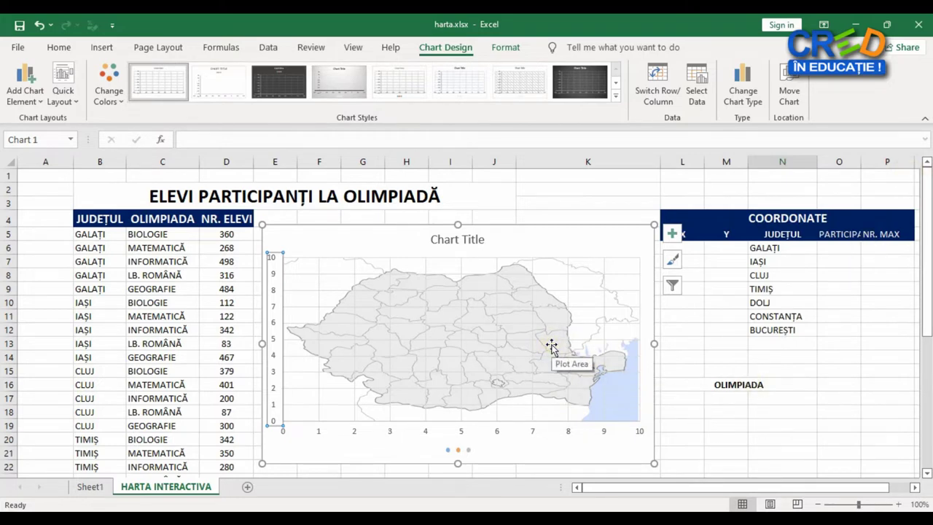
{"action": "left_click", "coordinate": [550, 345]}
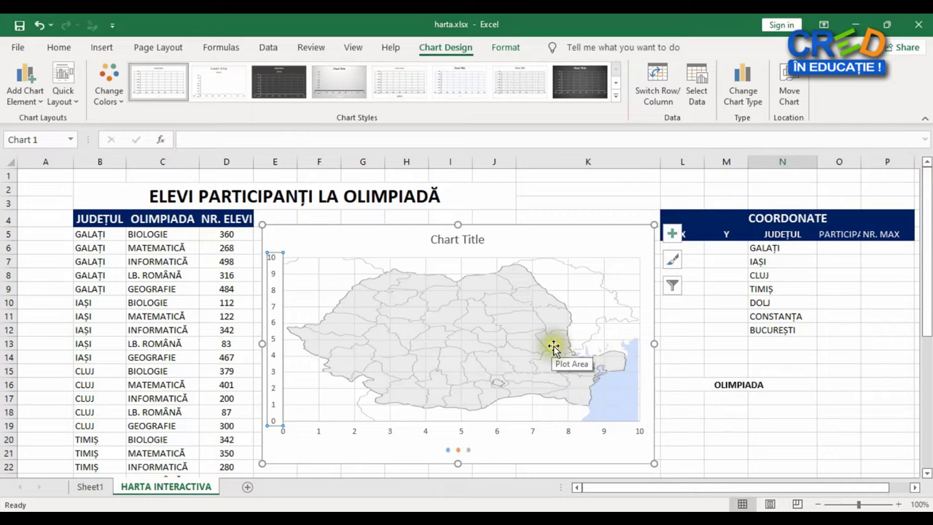
{"action": "left_click", "coordinate": [555, 345]}
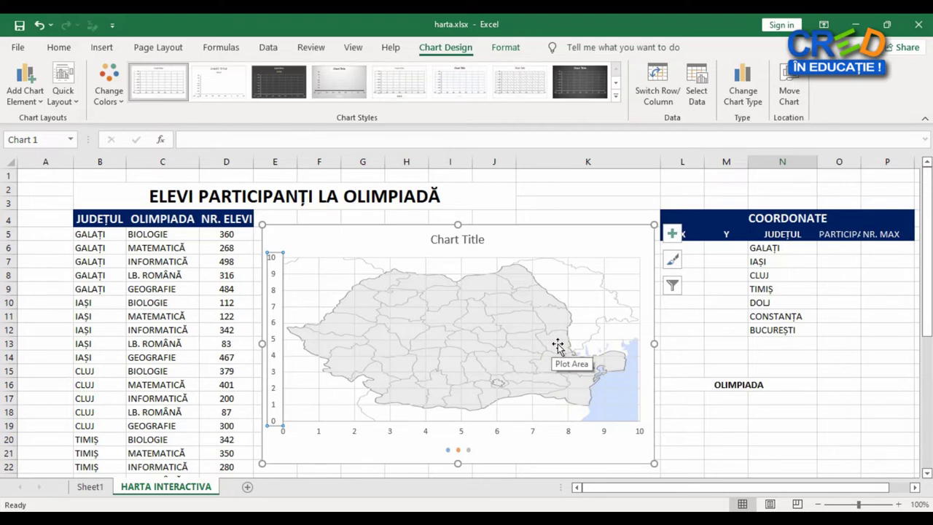
{"action": "left_click", "coordinate": [555, 345]}
{"action": "left_click", "coordinate": [712, 301]}
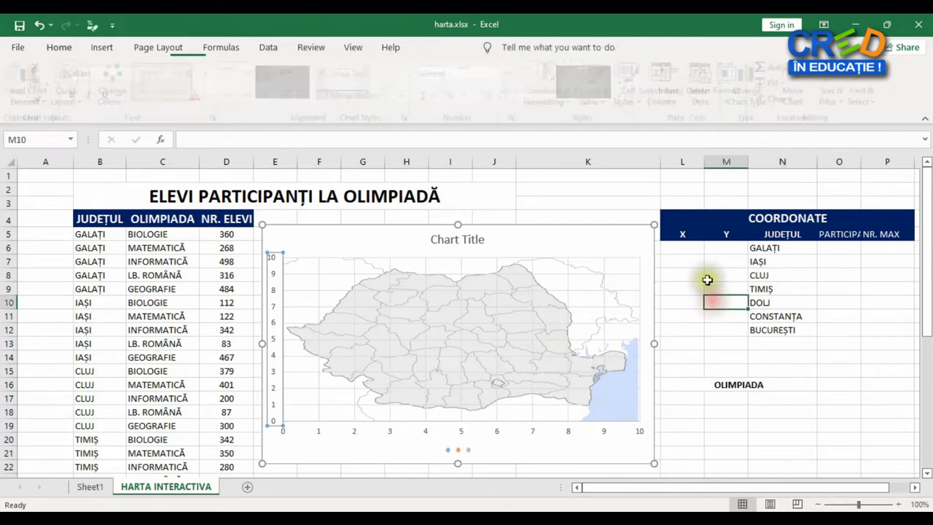
{"action": "left_click_drag", "start_coordinate": [682, 247], "coordinate": [725, 329]}
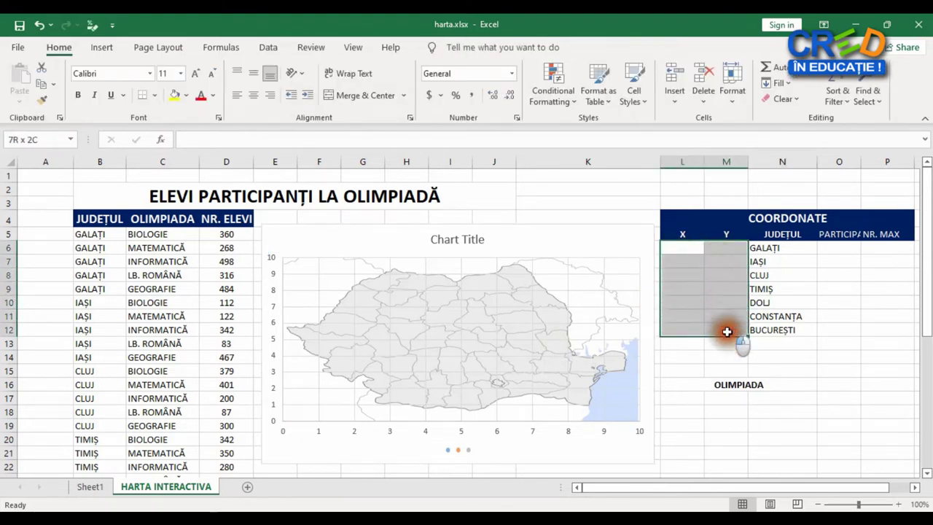
Step: Enter coordinates for Galați (7.5, 5), Iași (7, 7.5) and Cluj (3.5, 6.5)
{"action": "left_click", "coordinate": [683, 247]}
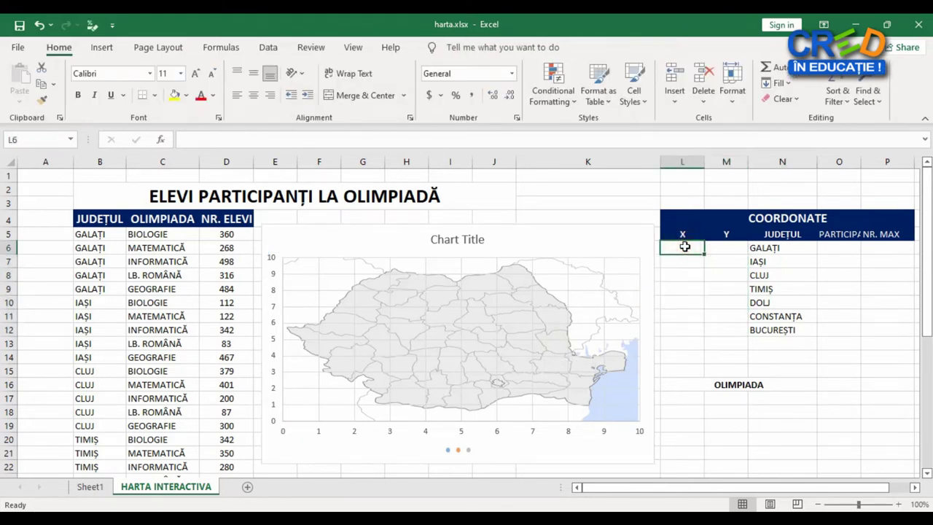
{"action": "type", "text": "7.5"}
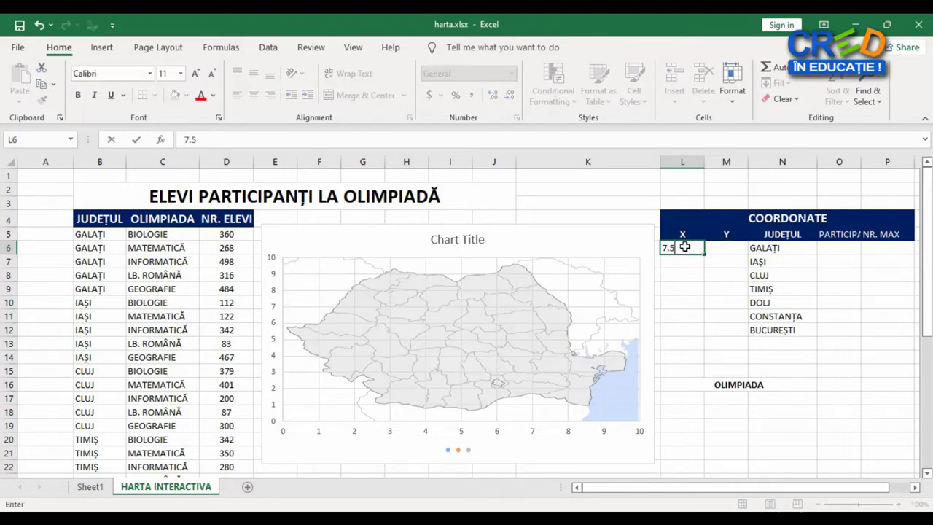
{"action": "key", "text": "Tab"}
{"action": "type", "text": "5"}
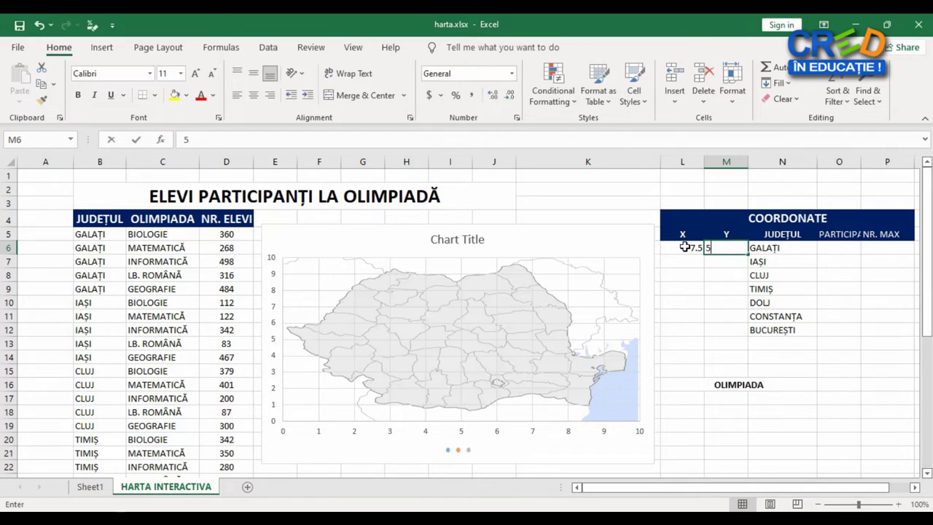
{"action": "left_click", "coordinate": [681, 261]}
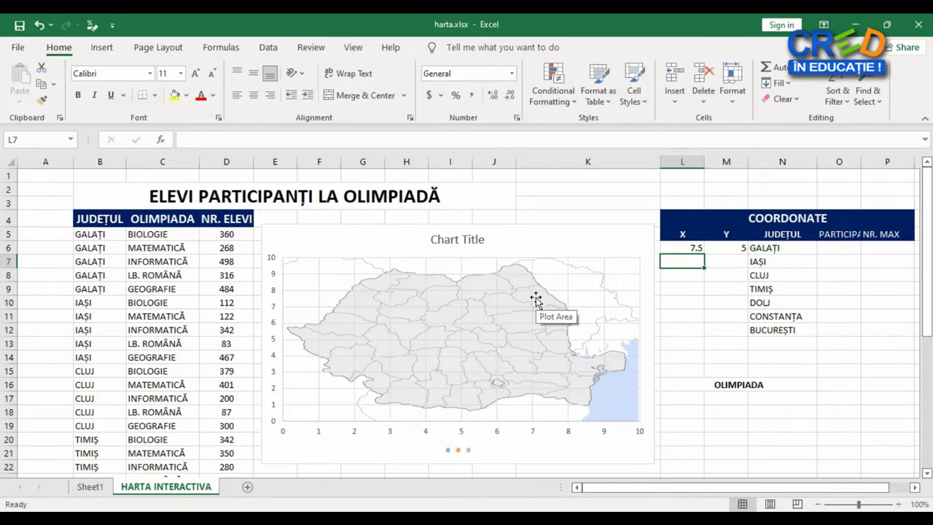
{"action": "type", "text": "7"}
{"action": "key", "text": "Tab"}
{"action": "type", "text": "7"}
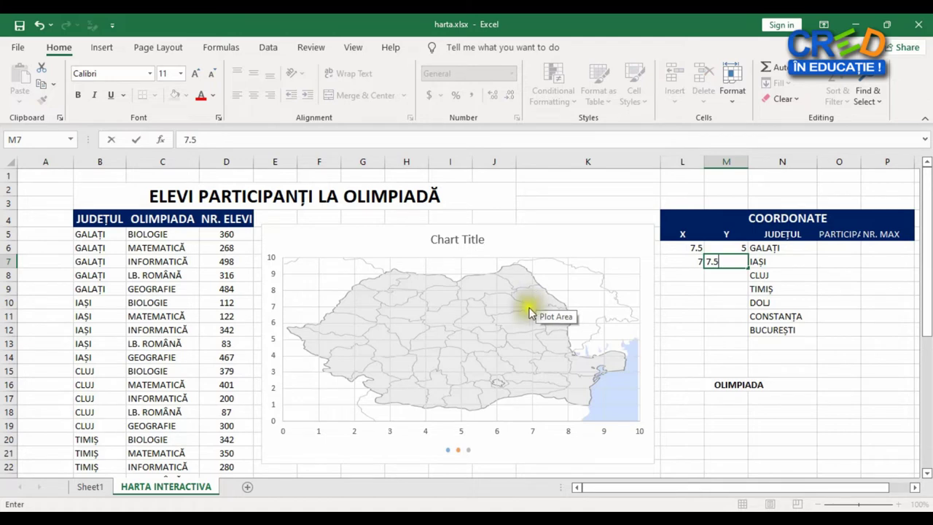
{"action": "left_click", "coordinate": [672, 275]}
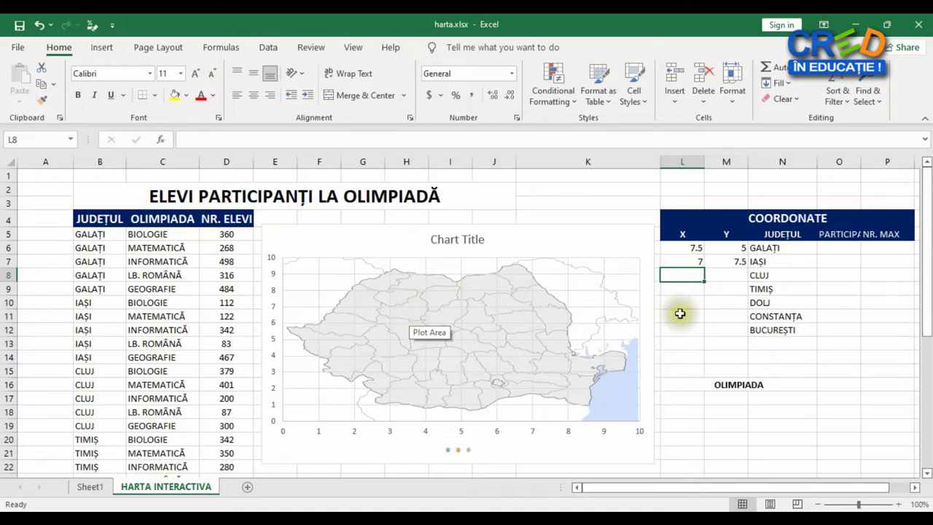
{"action": "type", "text": "3.5"}
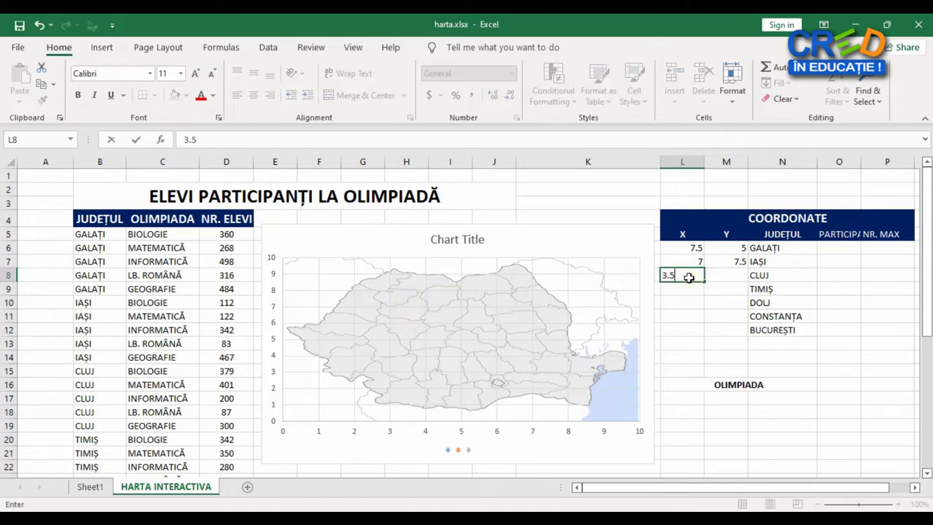
{"action": "key", "text": "Tab"}
{"action": "type", "text": "6."}
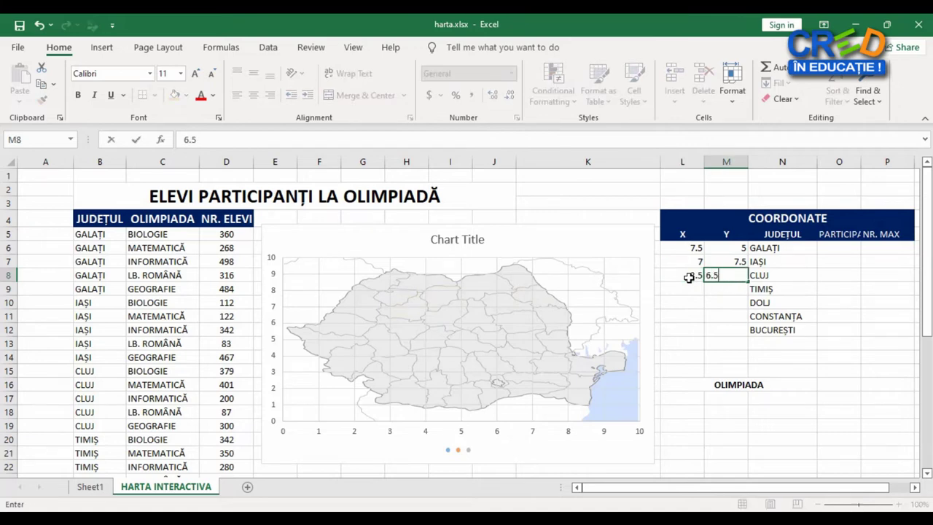
{"action": "key", "text": "Return"}
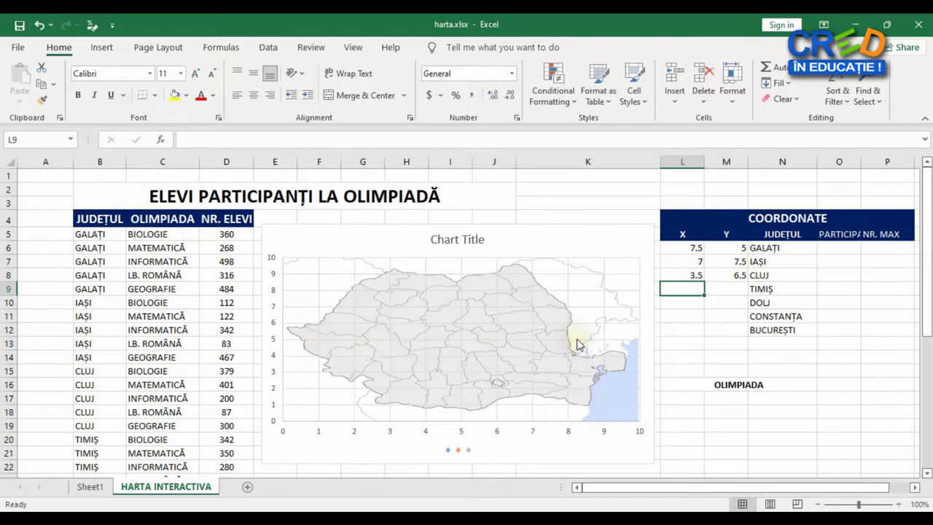
Step: Enter coordinates for Timiș (1, 5) and Dolj (3.5, 1.5)
{"action": "type", "text": "1"}
{"action": "key", "text": "Tab"}
{"action": "type", "text": "5"}
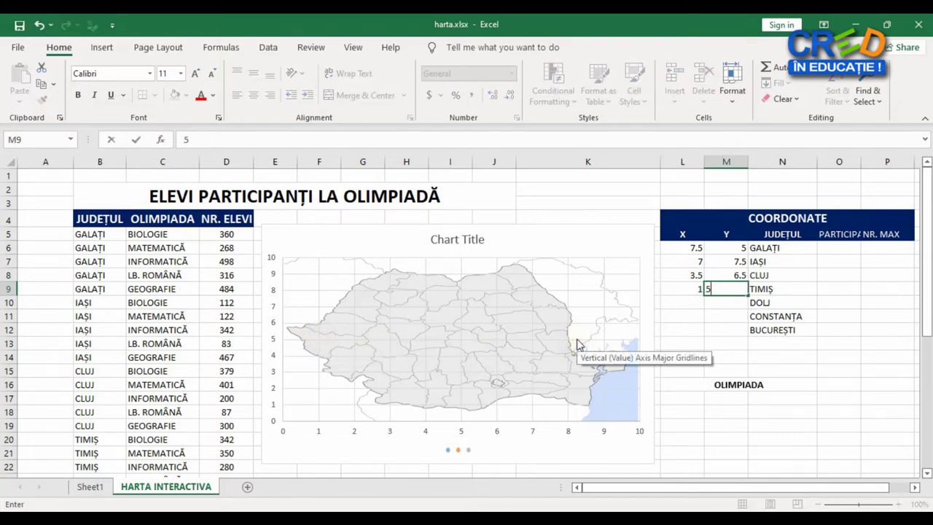
{"action": "left_click", "coordinate": [681, 301]}
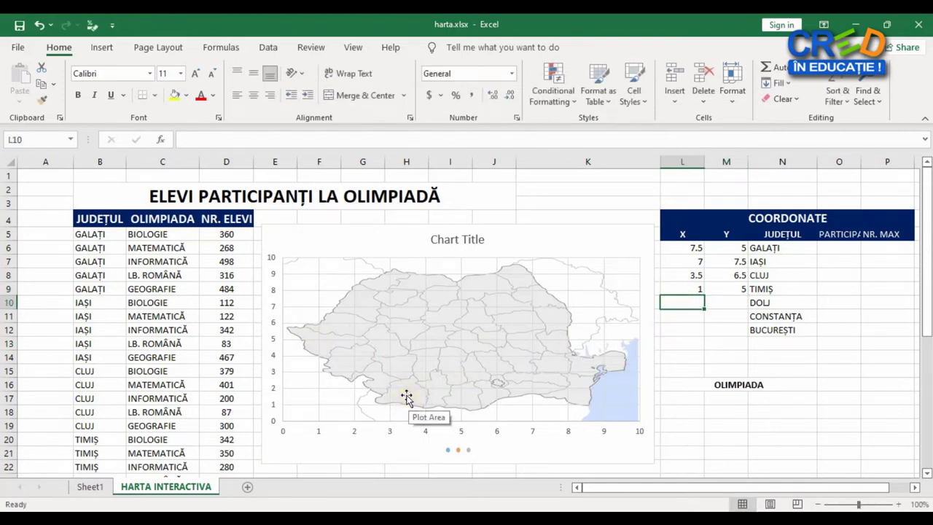
{"action": "type", "text": "3"}
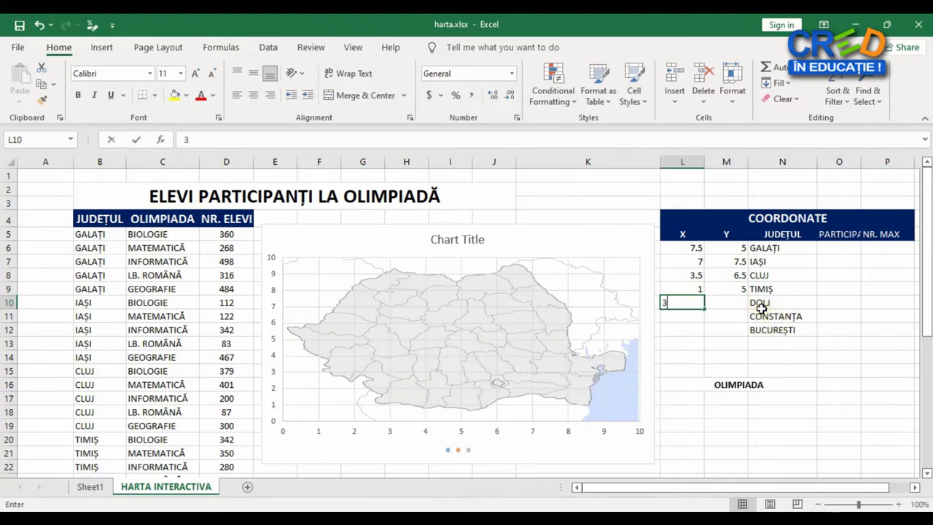
{"action": "type", "text": ".5"}
{"action": "key", "text": "Tab"}
{"action": "type", "text": "1"}
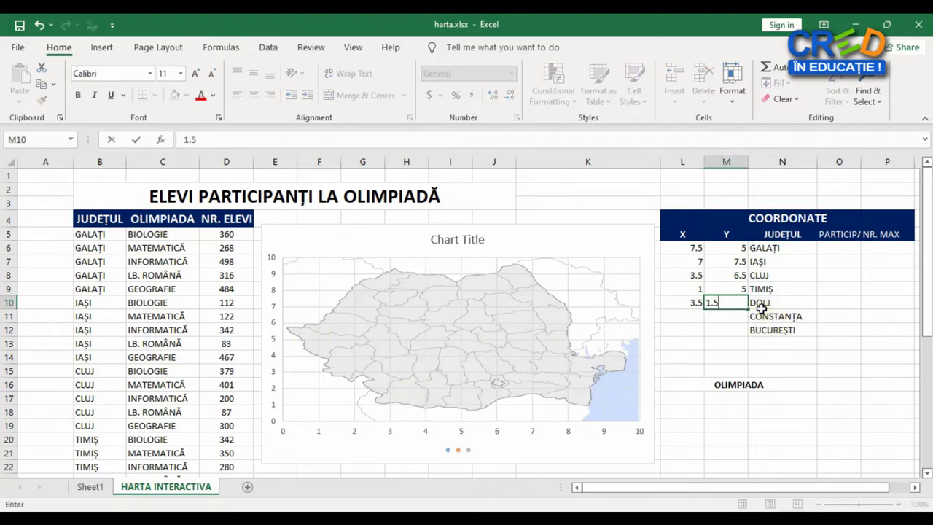
{"action": "key", "text": "Return"}
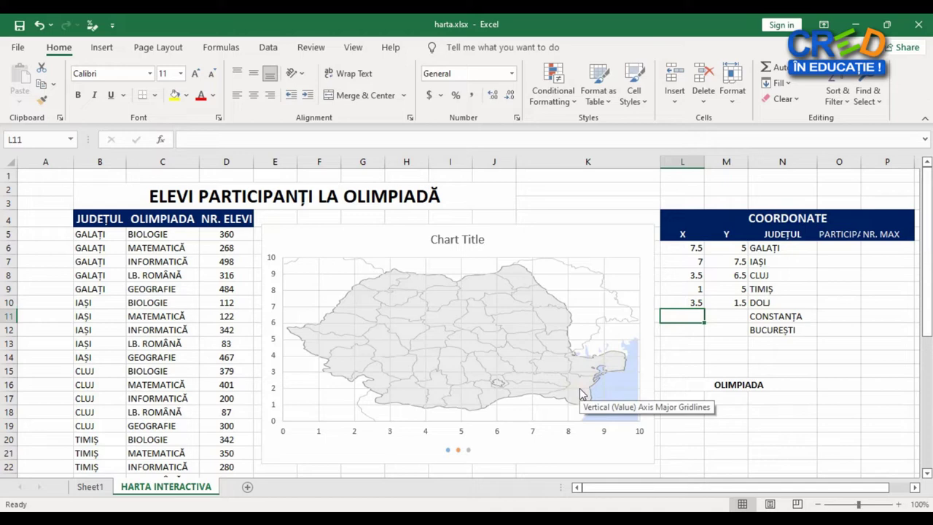
Step: Enter coordinates for Constanța (8.5, 2) and BUCUREȘTI (6, 2.5)
{"action": "type", "text": "8.5"}
{"action": "key", "text": "Tab"}
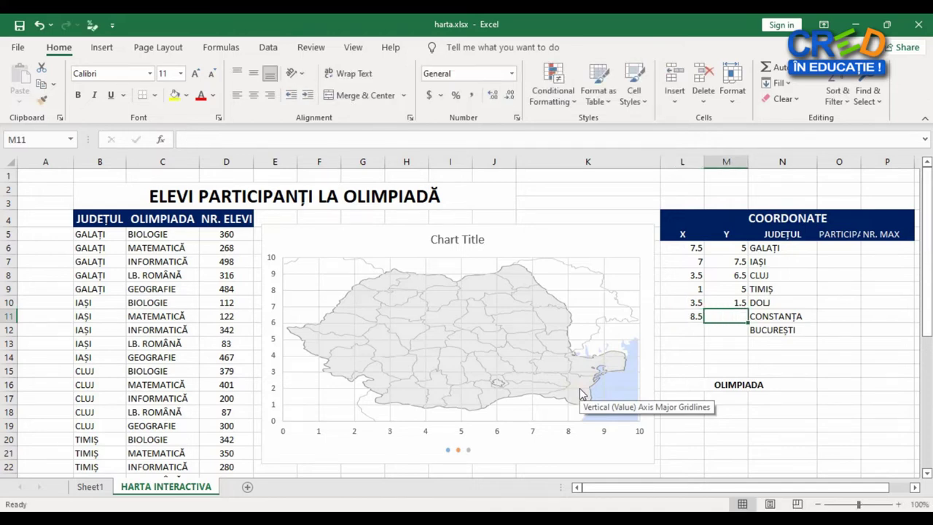
{"action": "type", "text": "2"}
{"action": "key", "text": "Return"}
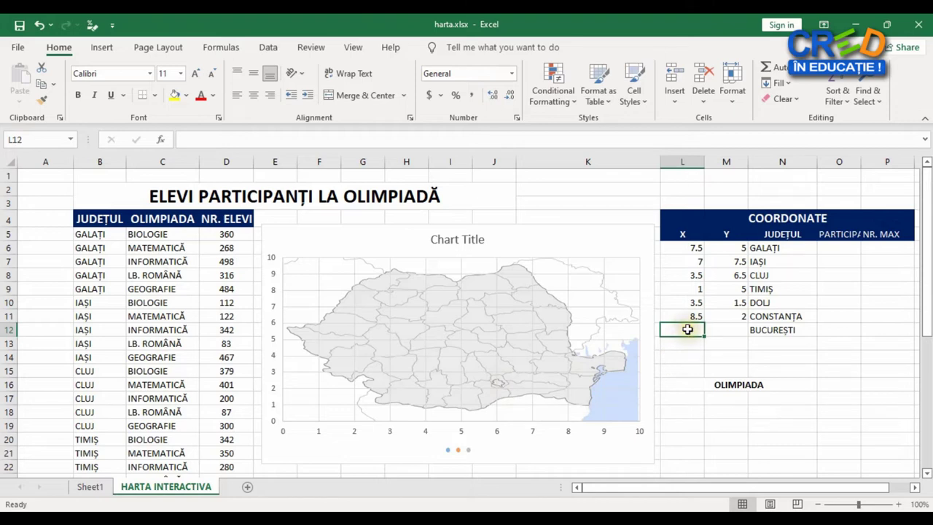
{"action": "type", "text": "6"}
{"action": "key", "text": "Tab"}
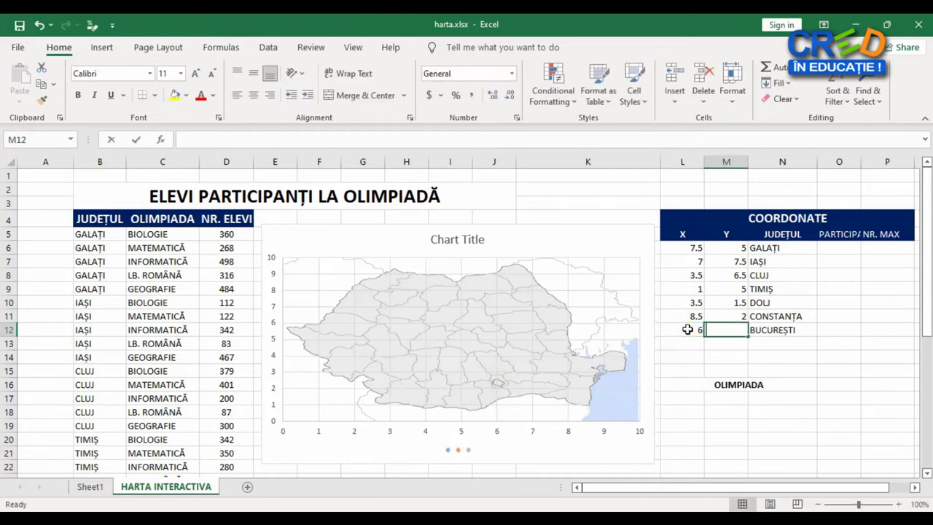
{"action": "type", "text": "2.5"}
{"action": "key", "text": "Tab"}
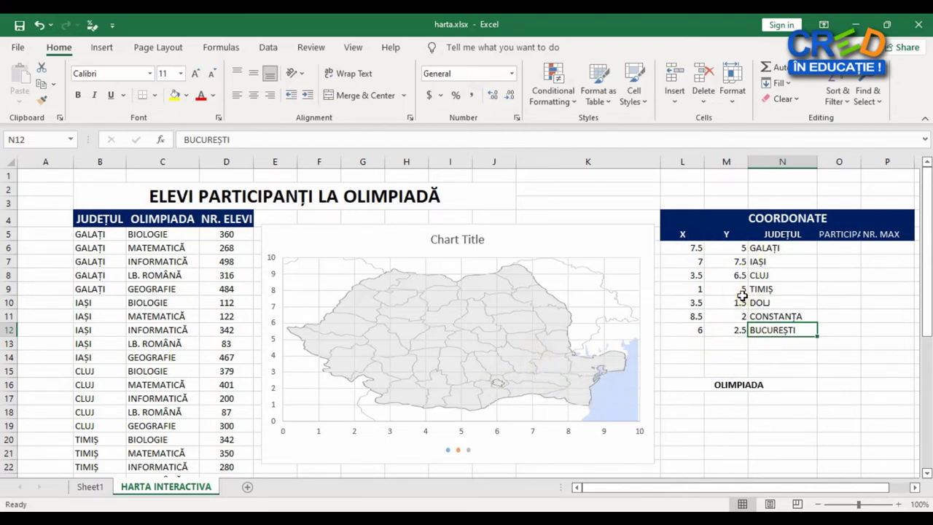
{"action": "left_click", "coordinate": [572, 310]}
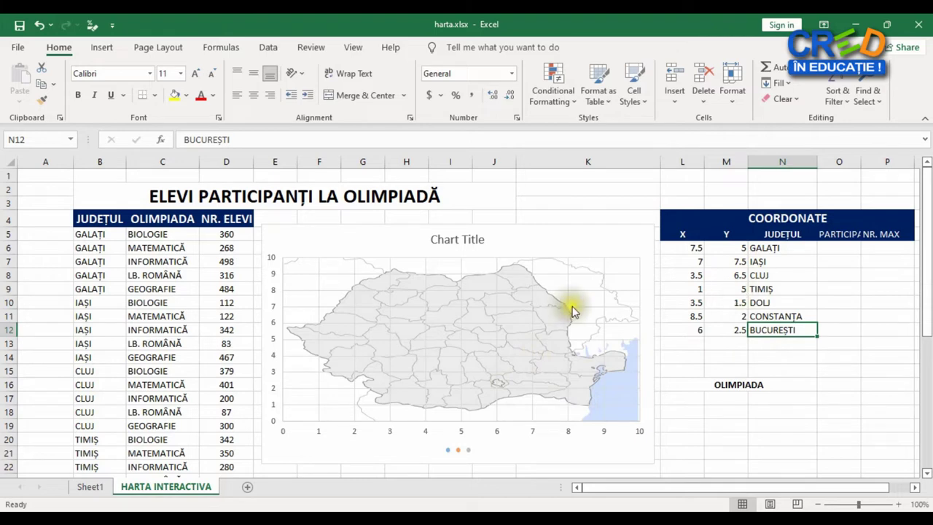
Step: Open Select Data for the map chart and remove its three blank series
{"action": "right_click", "coordinate": [440, 318]}
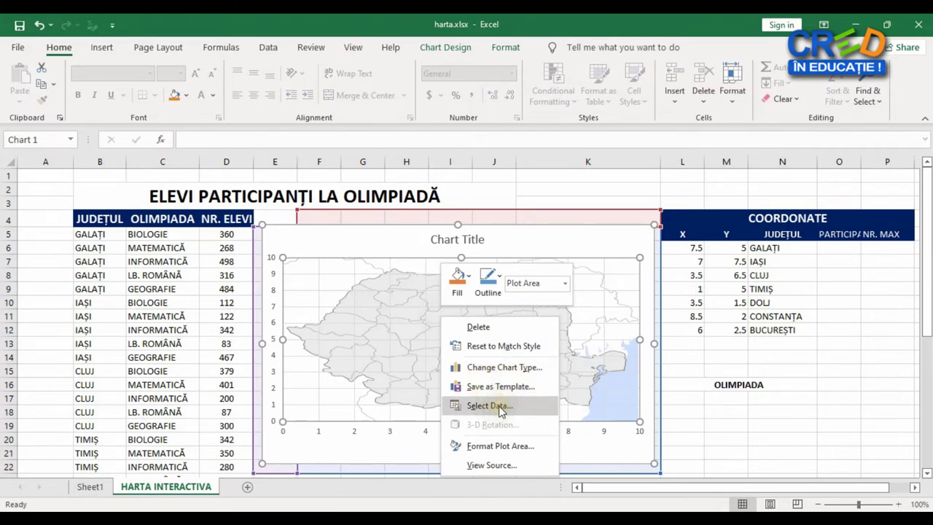
{"action": "left_click", "coordinate": [504, 408]}
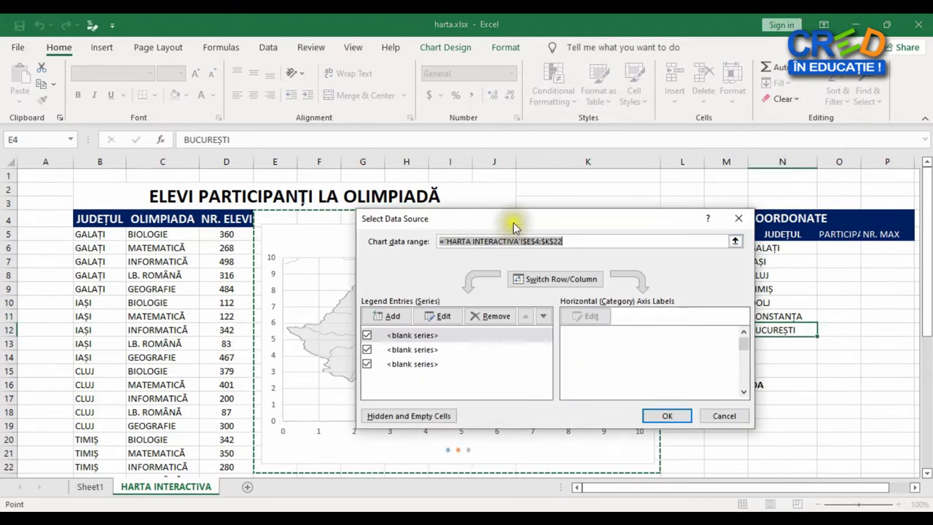
{"action": "left_click_drag", "start_coordinate": [513, 219], "coordinate": [582, 183]}
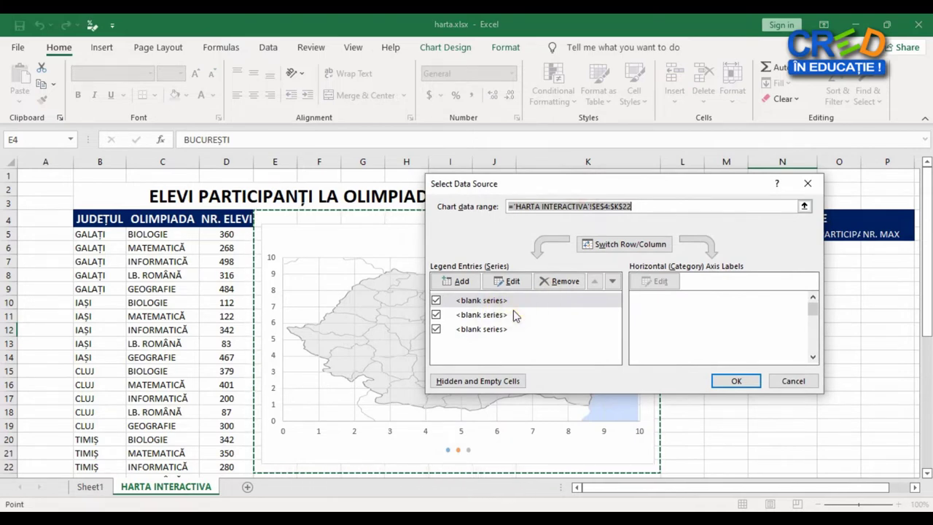
{"action": "left_click", "coordinate": [560, 283]}
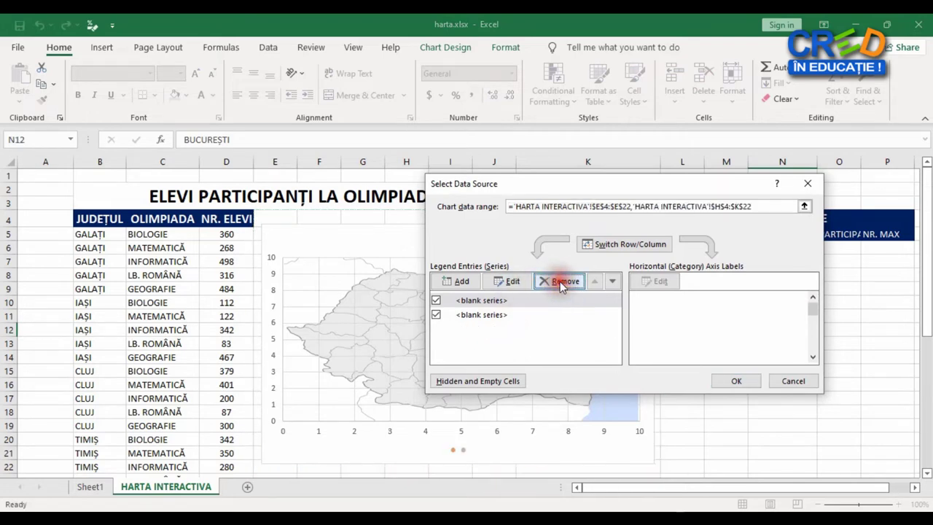
{"action": "left_click", "coordinate": [559, 283]}
{"action": "left_click", "coordinate": [559, 283]}
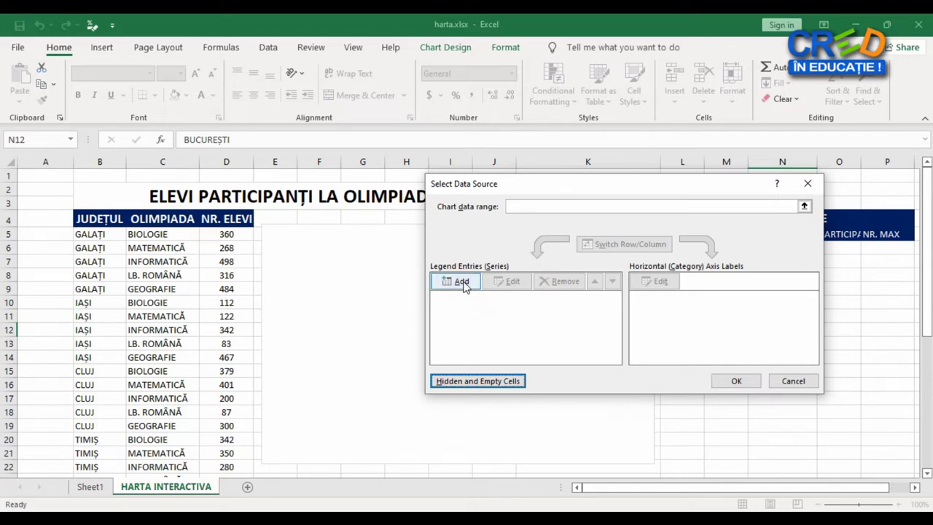
Step: Add a PARTICIPANTI series with X values L6:L12 and Y values M6:M12
{"action": "left_click", "coordinate": [461, 282]}
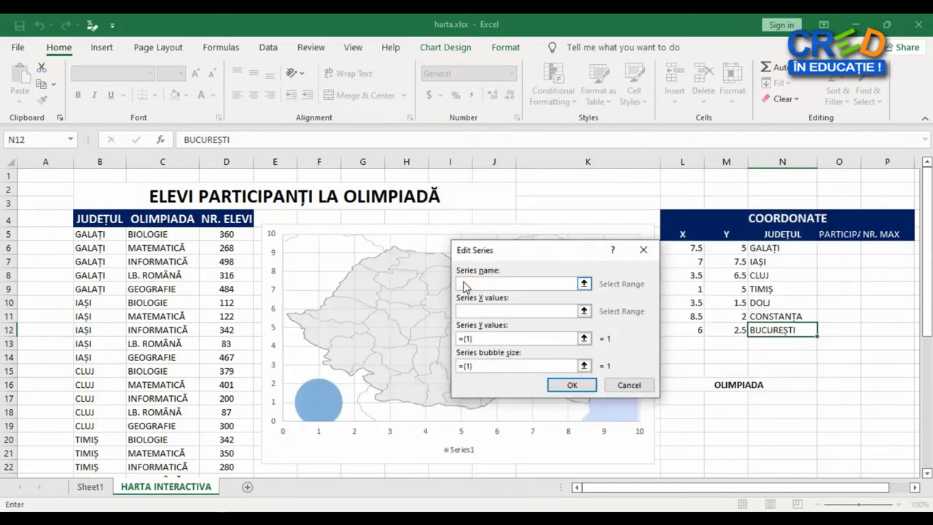
{"action": "left_click", "coordinate": [491, 281]}
{"action": "type", "text": "PARTICIPANTI"}
{"action": "left_click", "coordinate": [584, 312]}
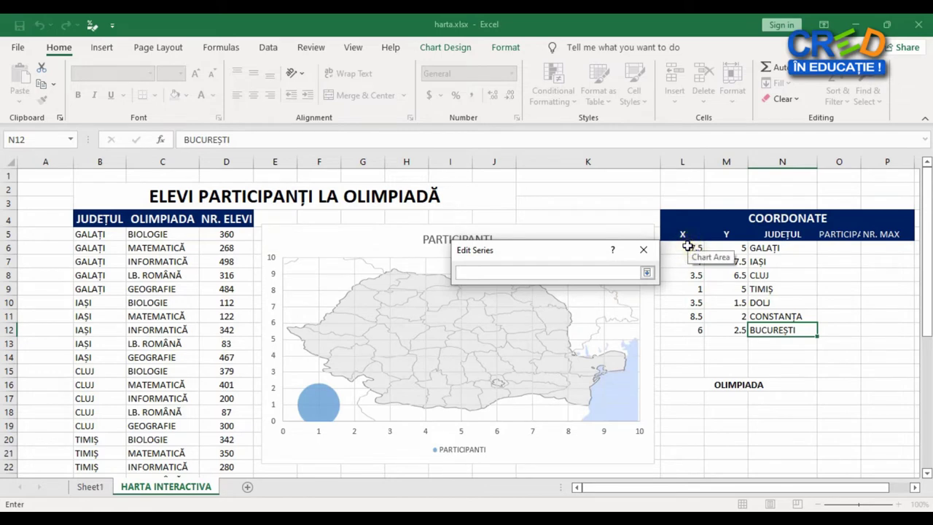
{"action": "left_click_drag", "start_coordinate": [687, 248], "coordinate": [687, 330]}
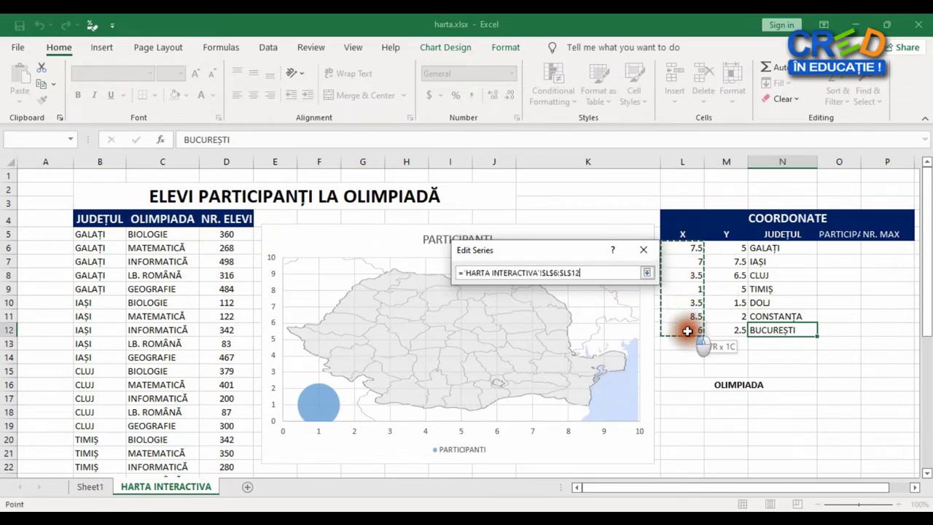
{"action": "left_click", "coordinate": [646, 273]}
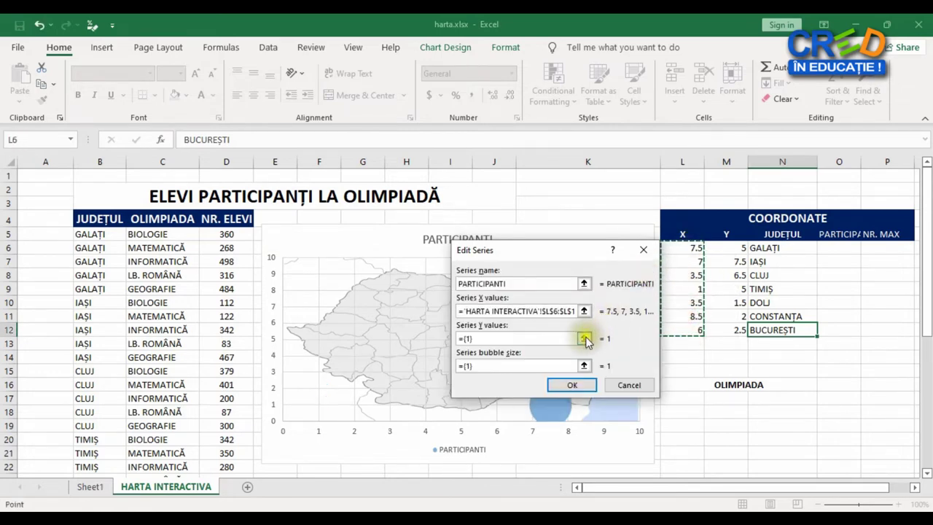
{"action": "left_click", "coordinate": [584, 338]}
{"action": "left_click_drag", "start_coordinate": [737, 248], "coordinate": [736, 332]}
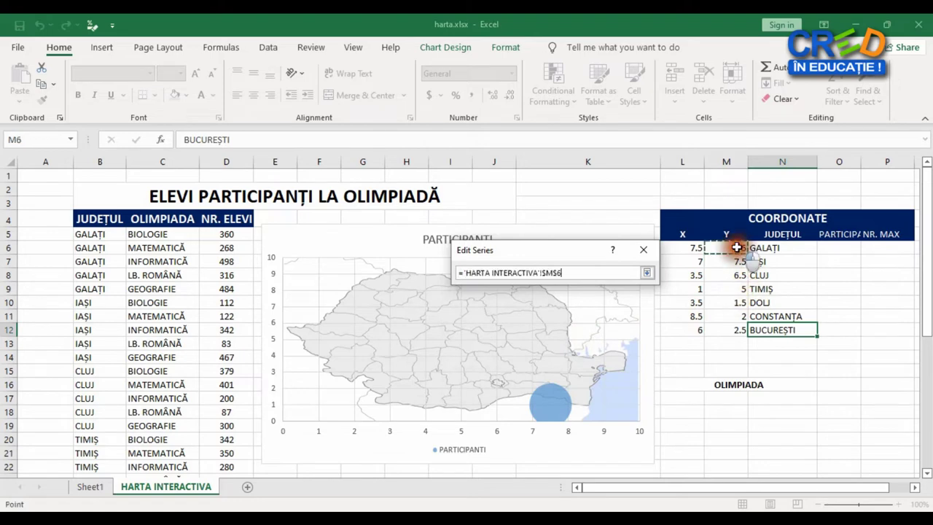
{"action": "left_click", "coordinate": [646, 273]}
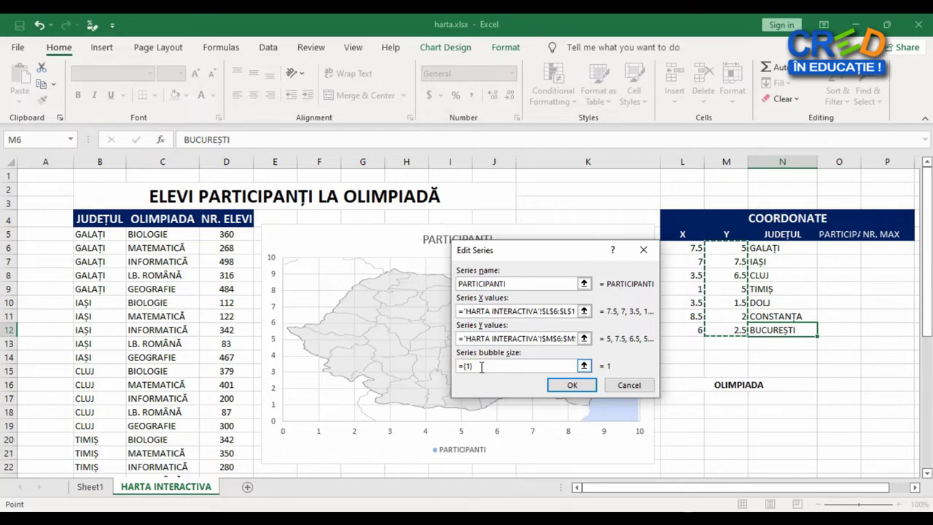
{"action": "left_click", "coordinate": [574, 386]}
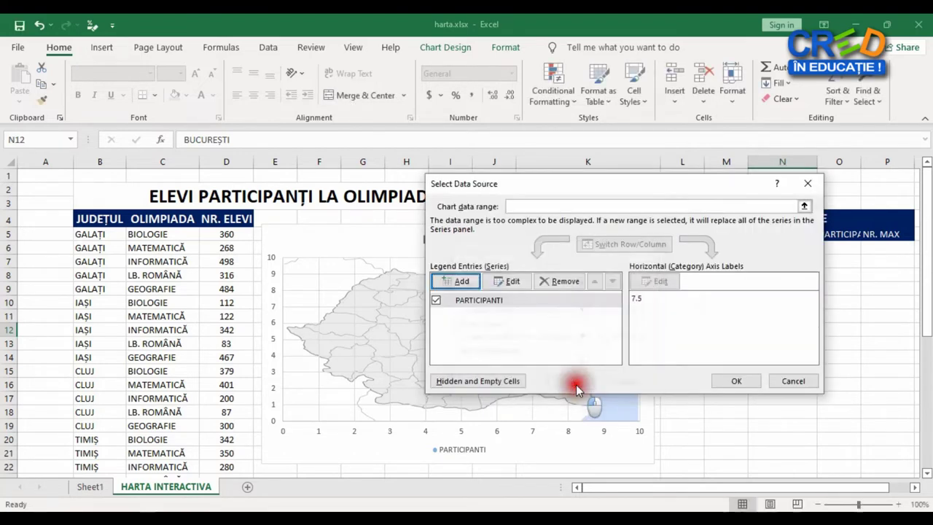
{"action": "left_click", "coordinate": [748, 383]}
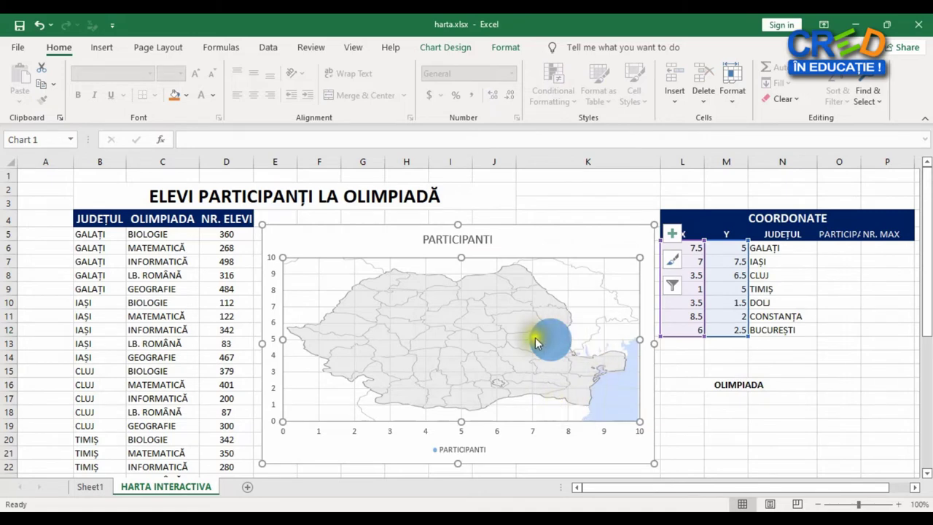
{"action": "mouse_move", "coordinate": [546, 337]}
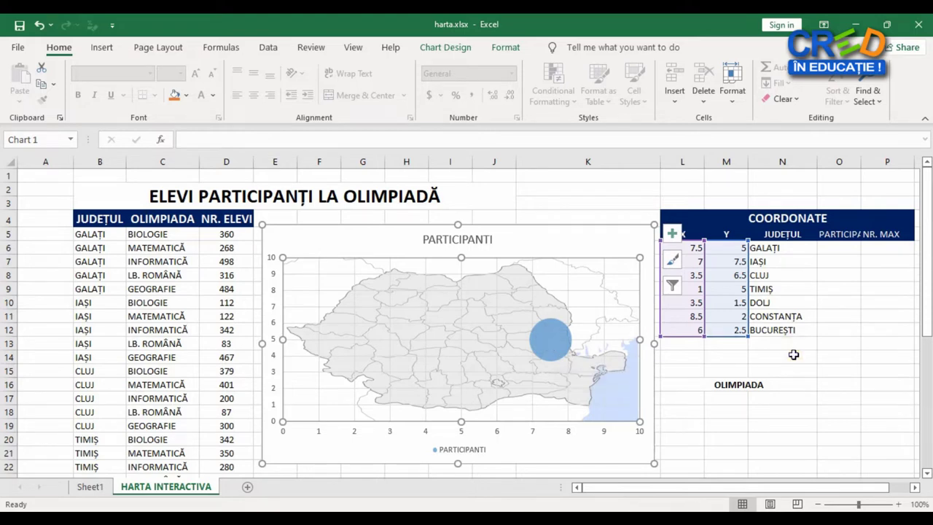
{"action": "left_click", "coordinate": [834, 247]}
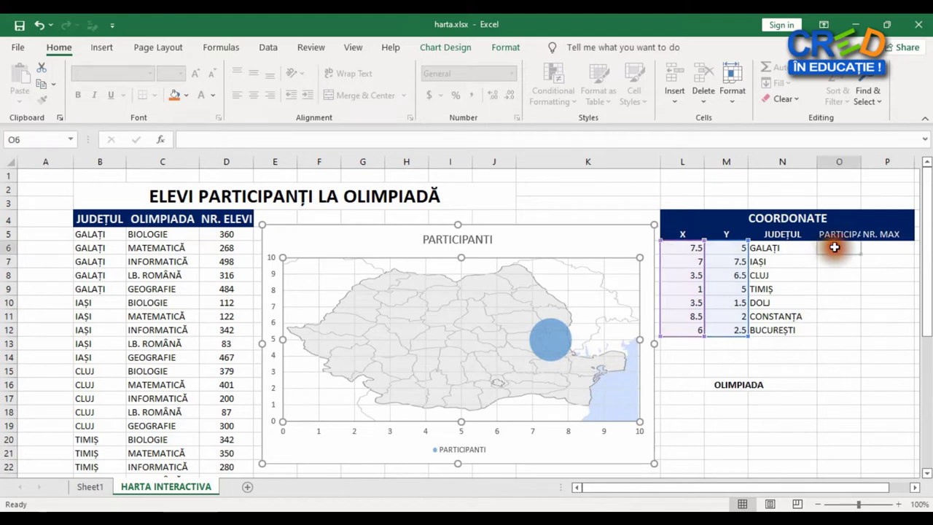
{"action": "left_click", "coordinate": [840, 246]}
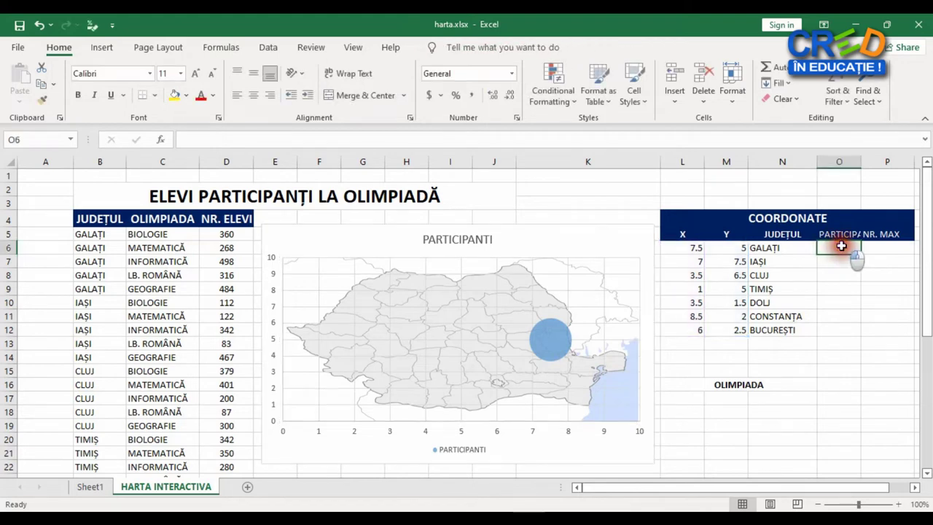
{"action": "left_click_drag", "start_coordinate": [840, 245], "coordinate": [840, 335]}
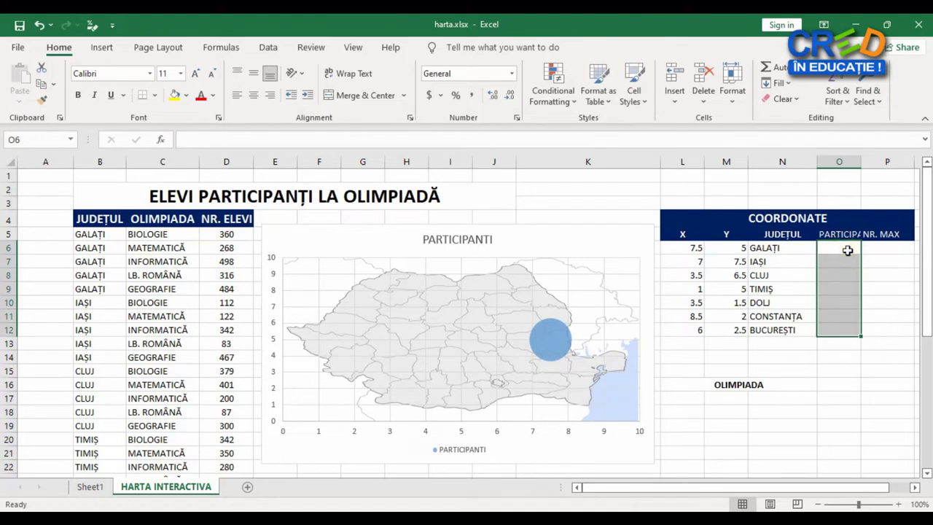
{"action": "mouse_move", "coordinate": [847, 250]}
{"action": "left_mouse_down"}
{"action": "mouse_move", "coordinate": [848, 333]}
{"action": "mouse_move", "coordinate": [827, 248]}
{"action": "left_mouse_up"}
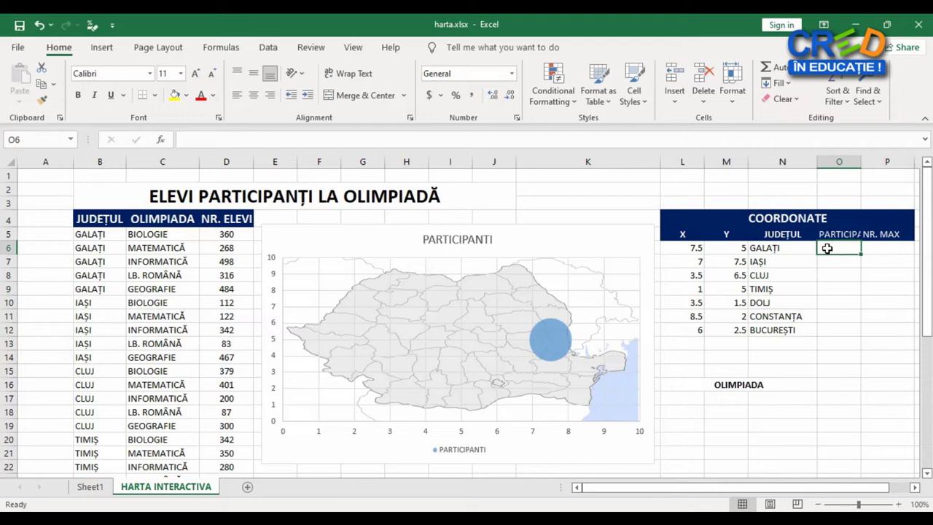
{"action": "left_click", "coordinate": [832, 385]}
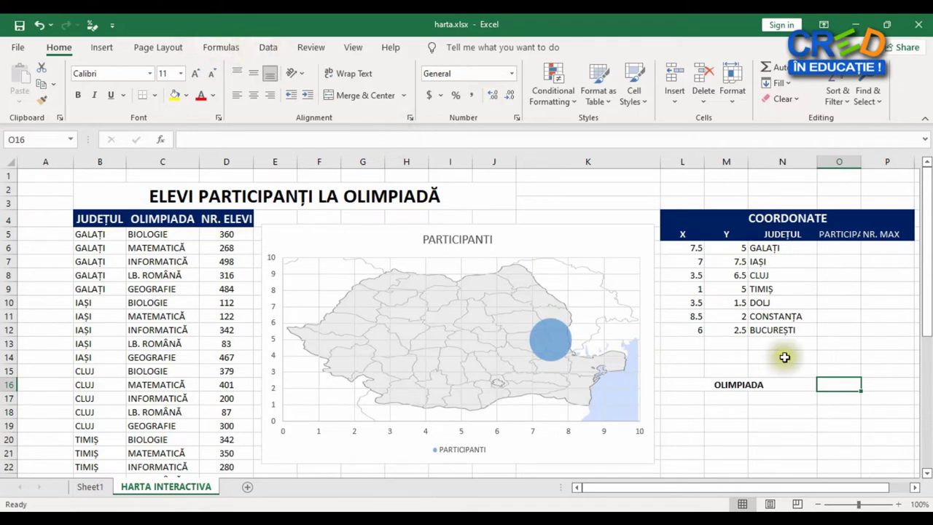
Step: Restrict O16 via Data Validation to a list of olympiad subjects including ROMÂNĂ and GEOGRAFIE
{"action": "left_click", "coordinate": [267, 47]}
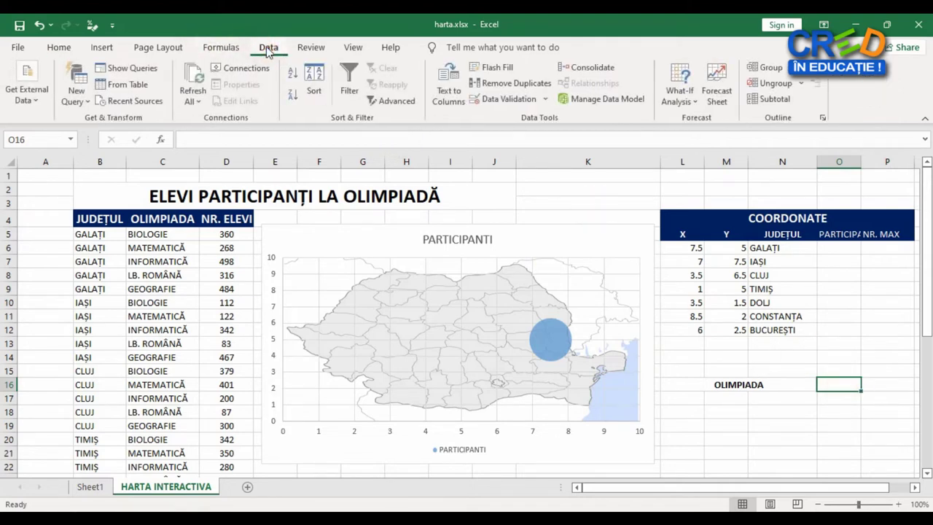
{"action": "left_click", "coordinate": [523, 101]}
{"action": "left_click", "coordinate": [555, 230]}
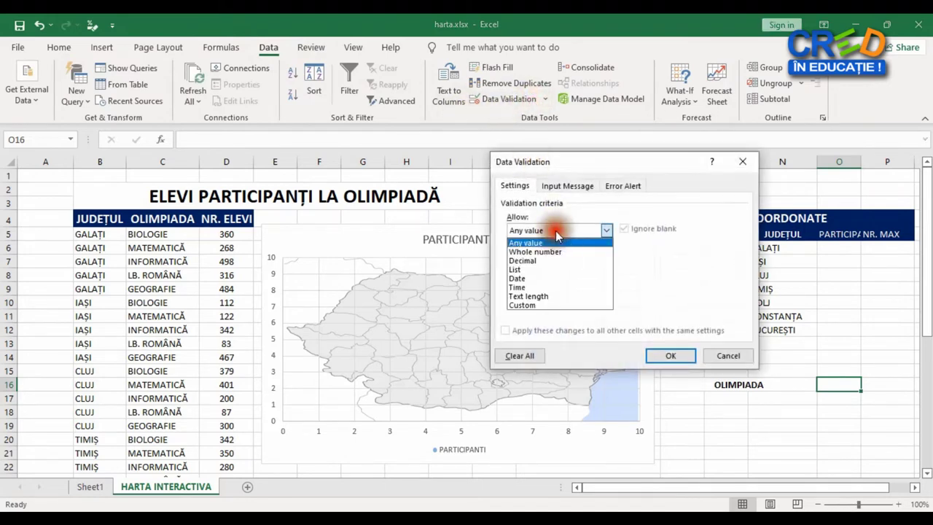
{"action": "left_click", "coordinate": [523, 268]}
{"action": "left_click", "coordinate": [556, 285]}
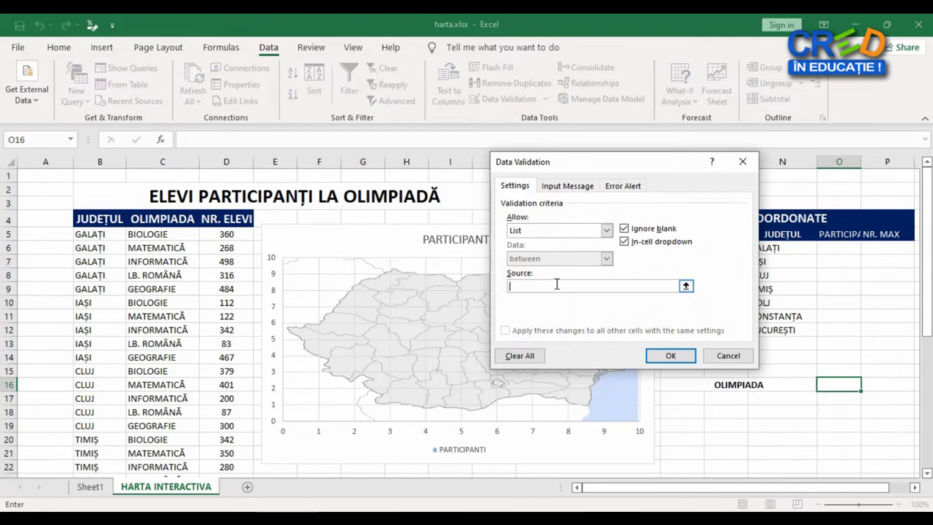
{"action": "type", "text": "BIOLOGIE,MATEMATICĂ,INFORMATICĂ,LB."}
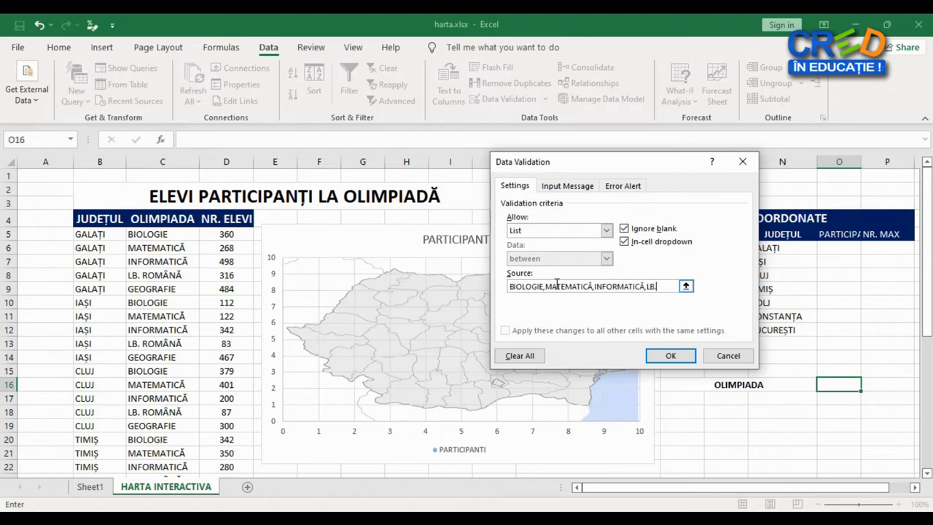
{"action": "type", "text": "ROMÂNĂ,GEOGRAFIE"}
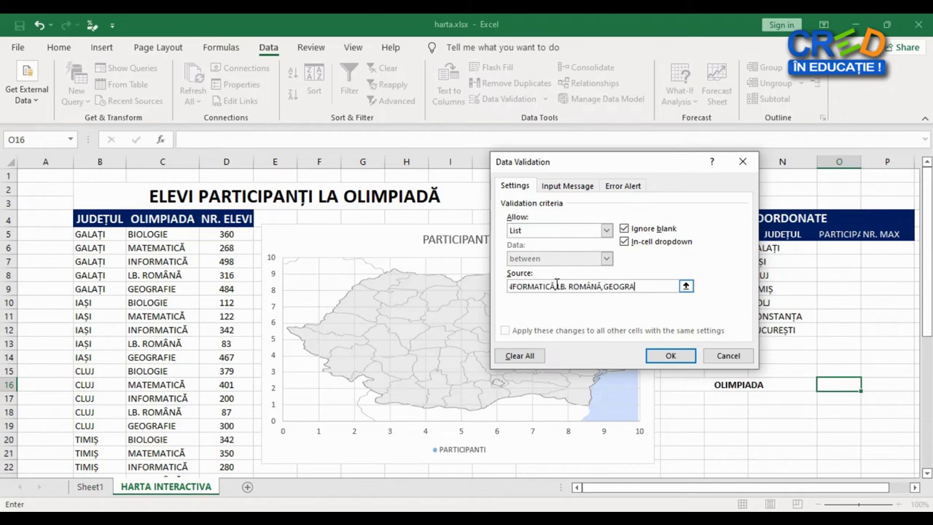
{"action": "left_click", "coordinate": [665, 359]}
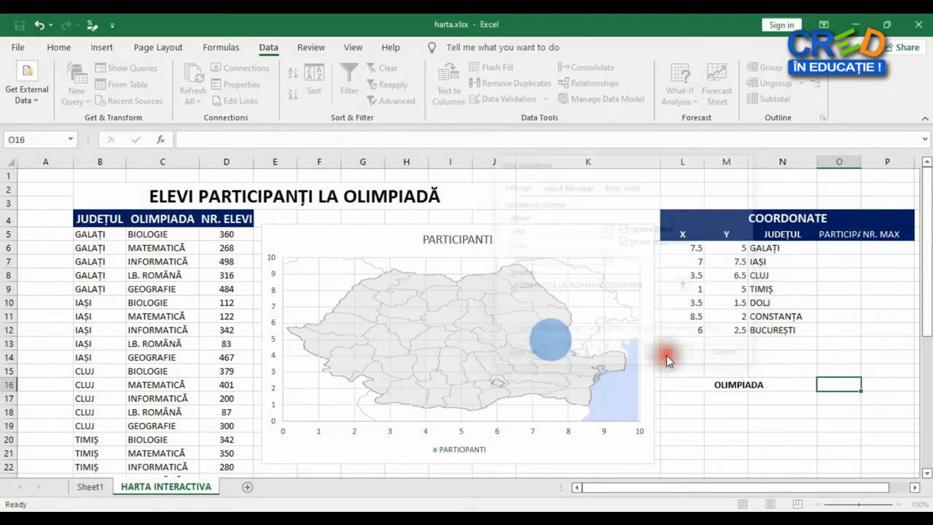
Step: Test the O16 dropdown with MATEMATICĂ, then leave it set to INFORMATICĂ
{"action": "left_click", "coordinate": [866, 384]}
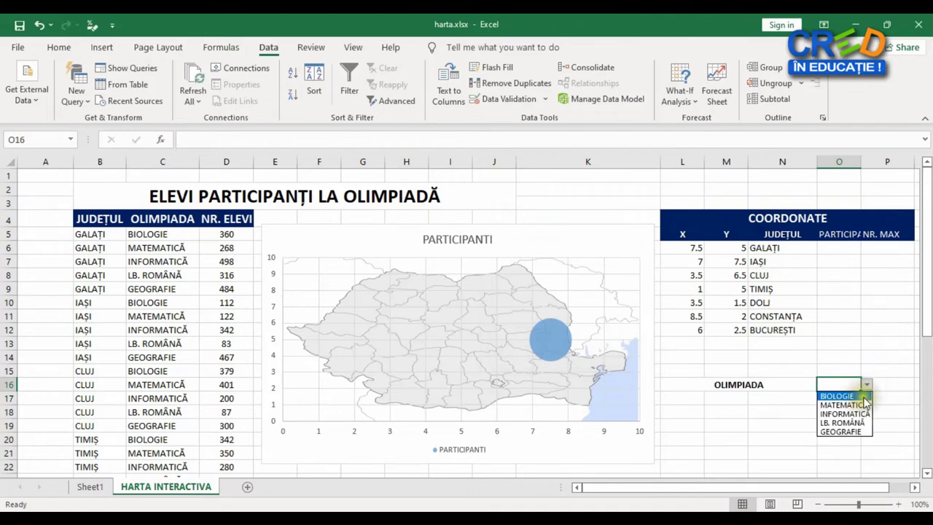
{"action": "left_click", "coordinate": [849, 404]}
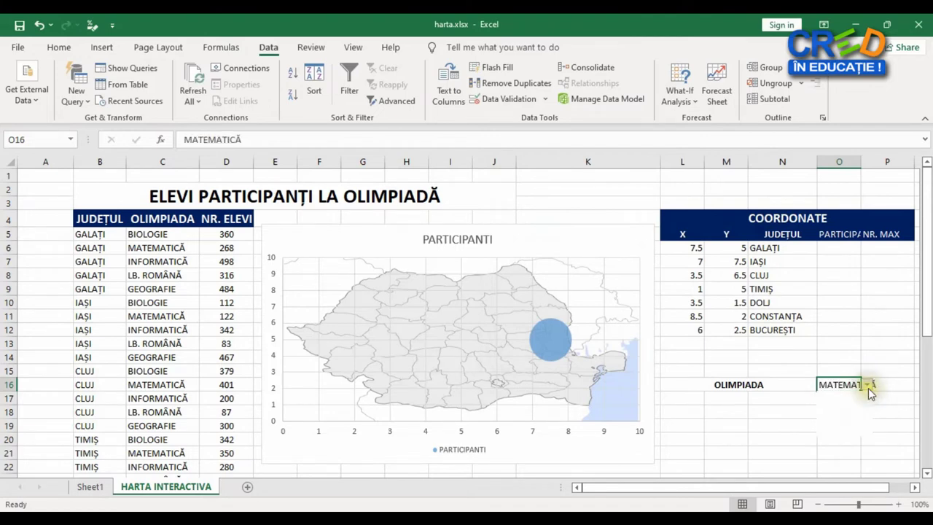
{"action": "left_click", "coordinate": [866, 385]}
{"action": "left_click", "coordinate": [848, 413]}
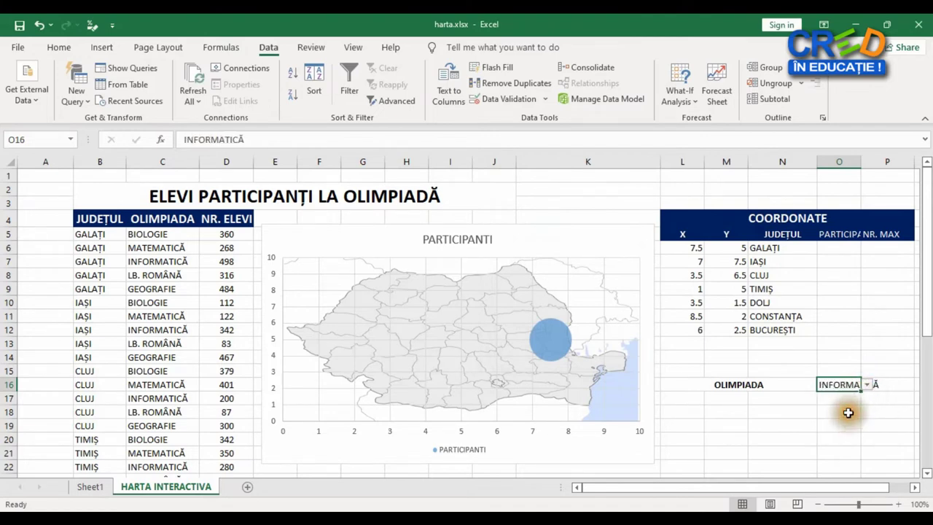
{"action": "left_click", "coordinate": [846, 248]}
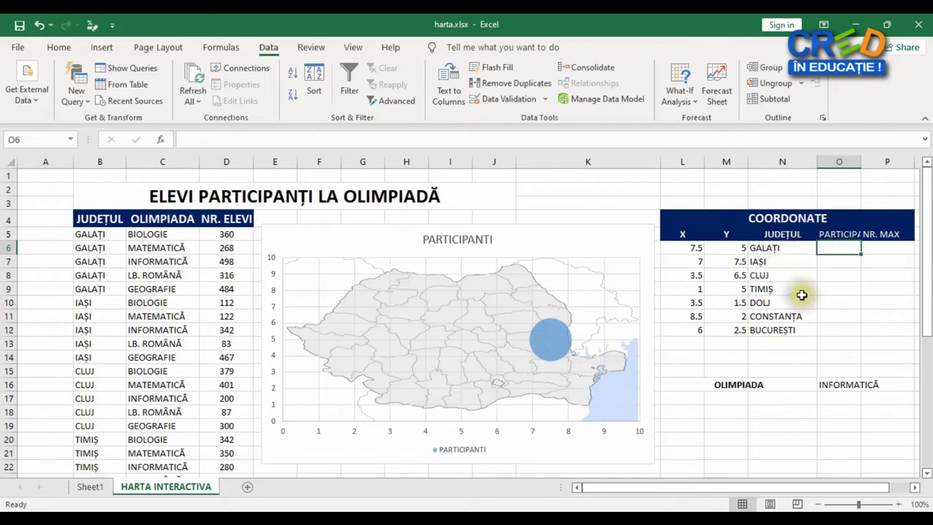
{"action": "left_click", "coordinate": [856, 386]}
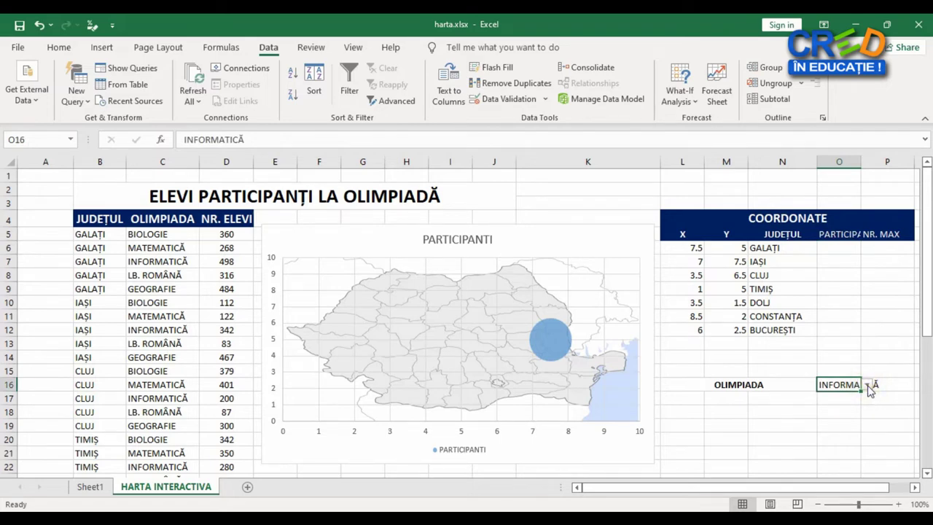
Step: In O6, begin =SUMIFS( with the absolute sum range $D$5:$D$39 and a comma
{"action": "left_click", "coordinate": [836, 248]}
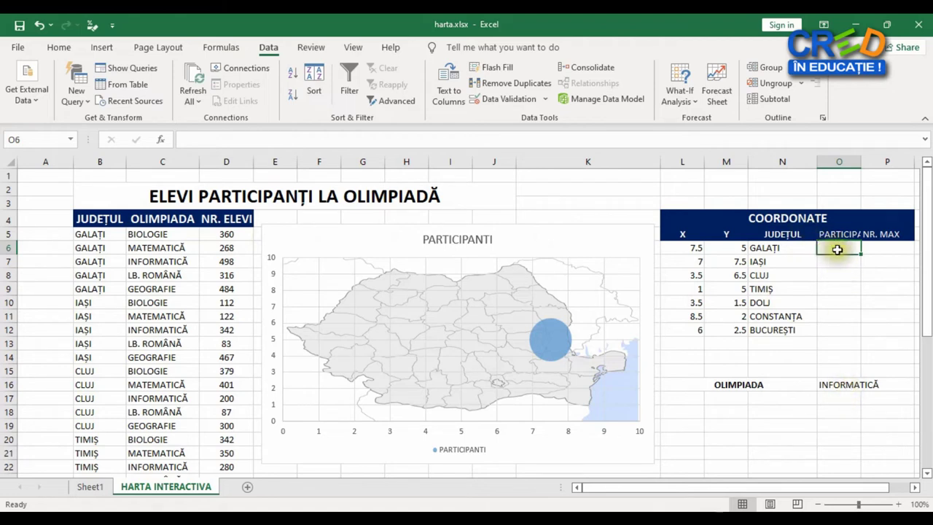
{"action": "left_click", "coordinate": [838, 249]}
{"action": "type", "text": "="}
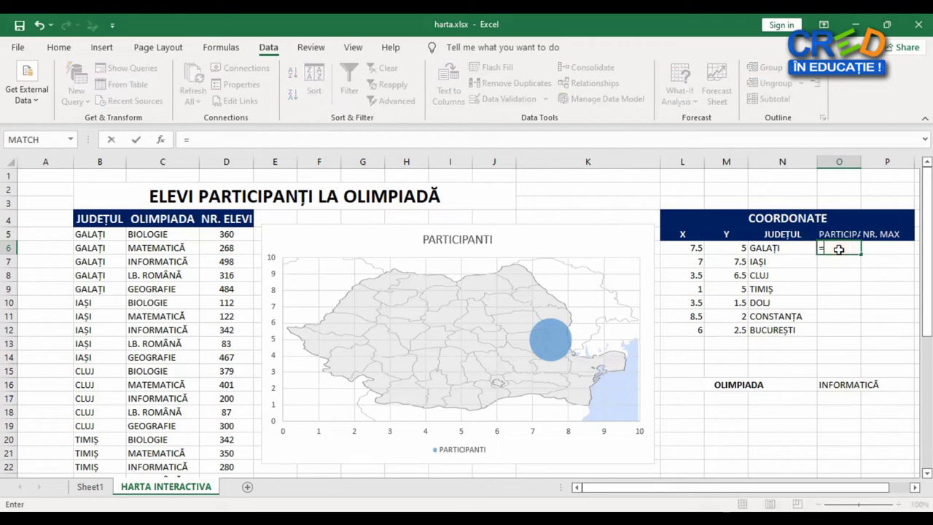
{"action": "type", "text": "SUMI"}
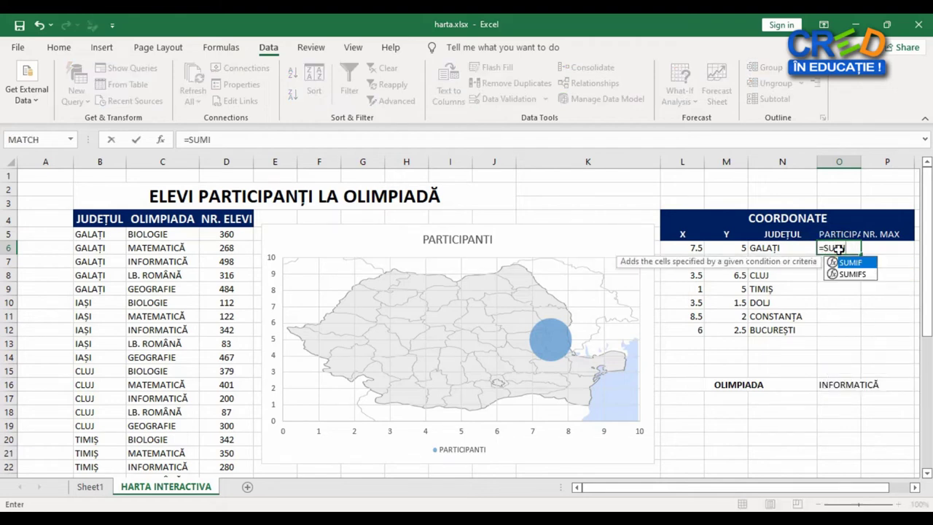
{"action": "type", "text": "FS("}
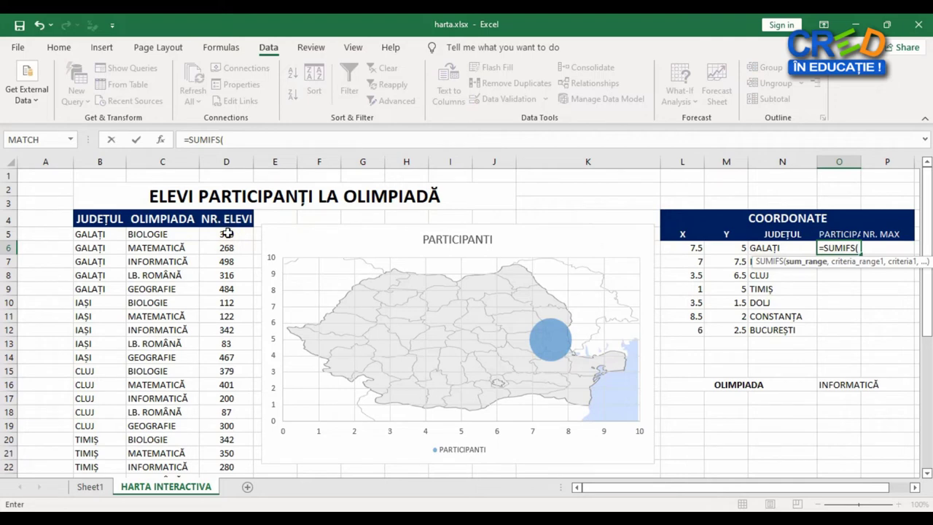
{"action": "left_click", "coordinate": [227, 233]}
{"action": "mouse_move", "coordinate": [228, 233]}
{"action": "left_mouse_down"}
{"action": "mouse_move", "coordinate": [240, 470]}
{"action": "mouse_move", "coordinate": [228, 449]}
{"action": "left_mouse_up"}
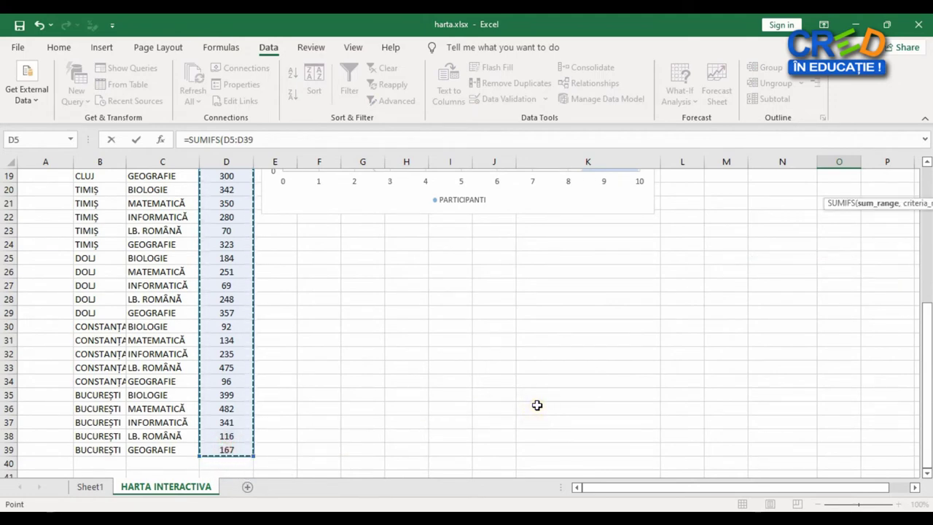
{"action": "key", "text": "F4"}
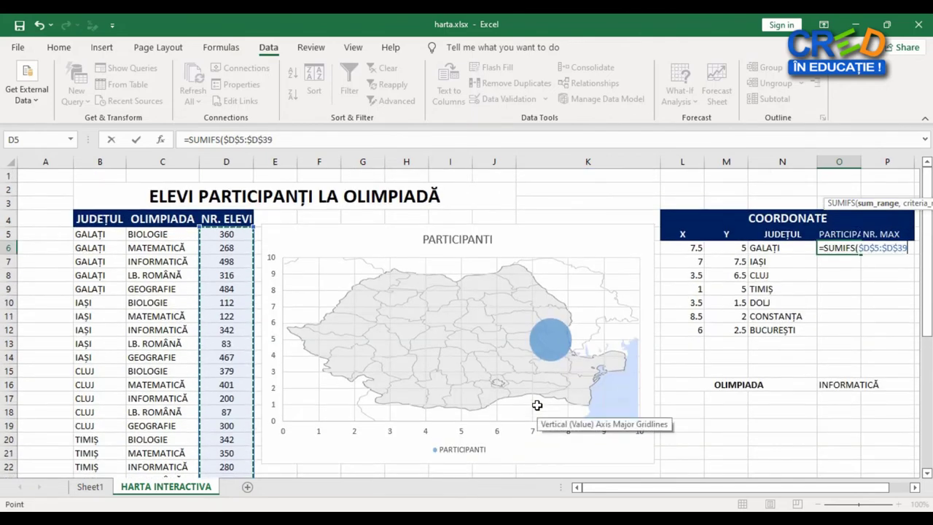
{"action": "type", "text": ","}
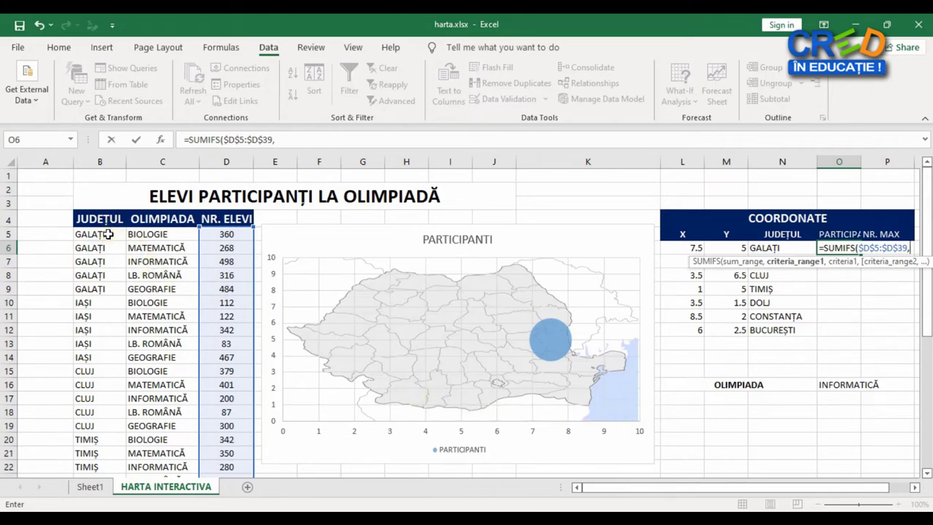
Step: Add the absolute county range $B$5:$B$39 matched against the county in N6 as the first criterion
{"action": "left_click_drag", "start_coordinate": [108, 234], "coordinate": [83, 505]}
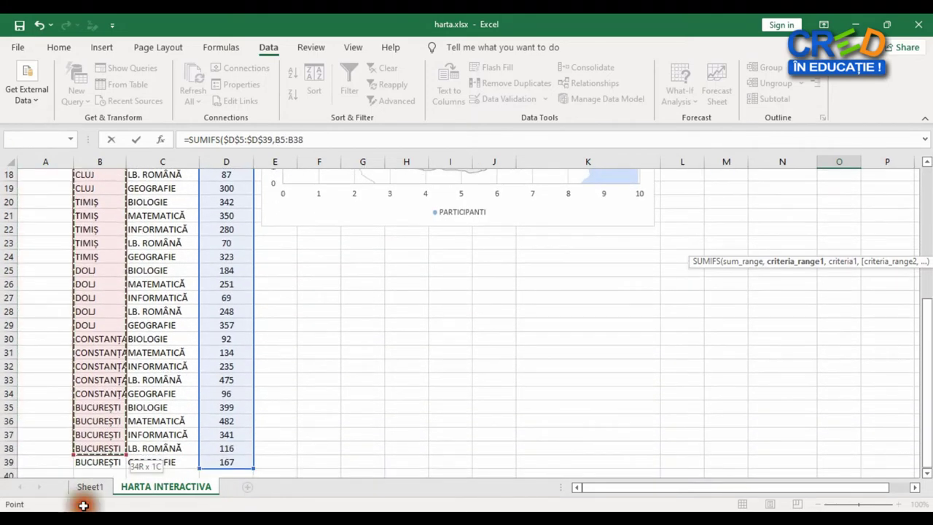
{"action": "left_click_drag", "start_coordinate": [83, 505], "coordinate": [97, 449]}
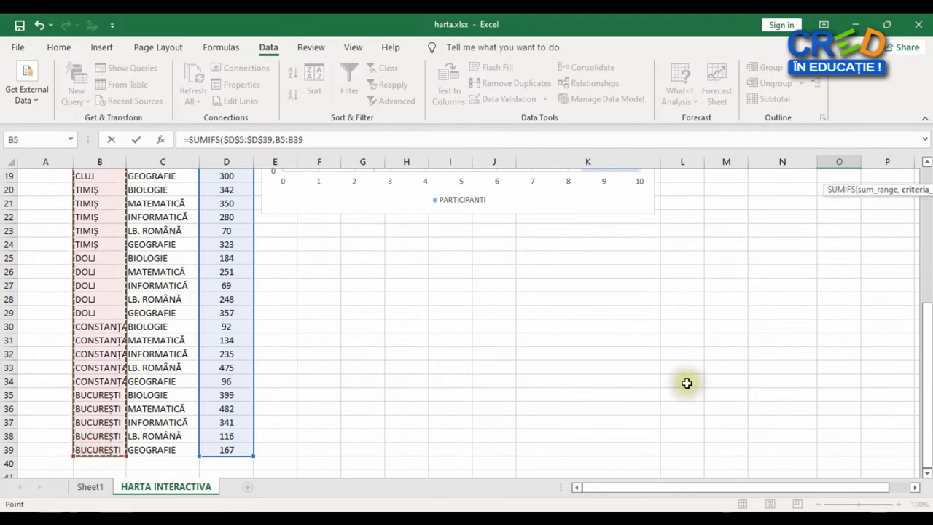
{"action": "key", "text": "F4"}
{"action": "type", "text": ","}
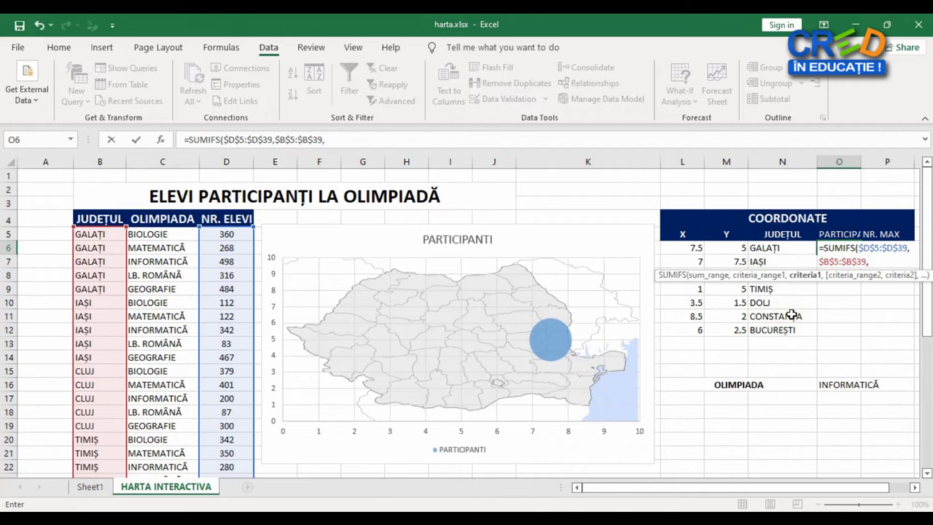
{"action": "left_click", "coordinate": [786, 247]}
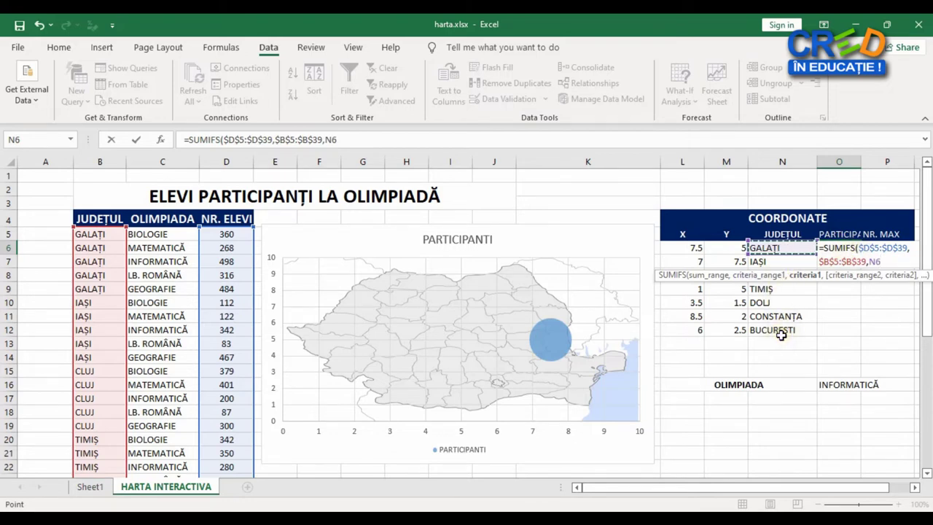
{"action": "type", "text": ","}
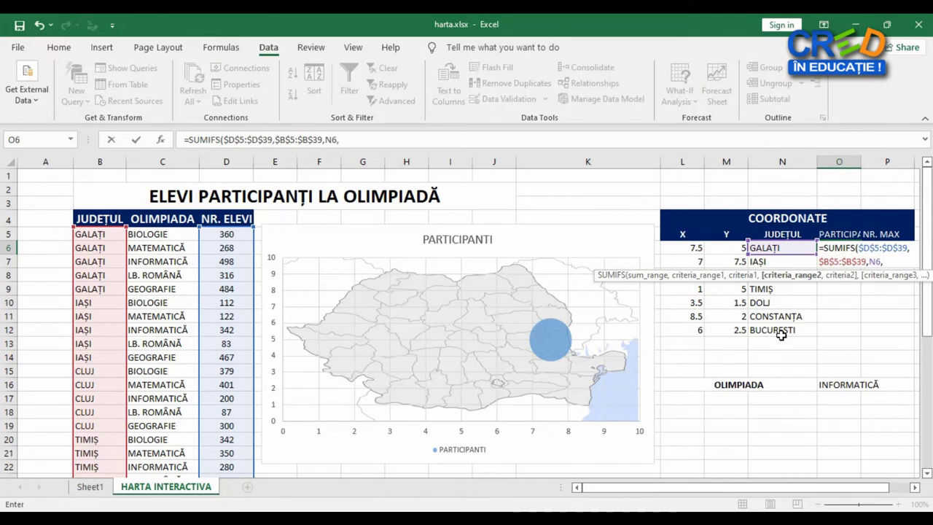
Step: Add the absolute subject range $C$5:$C$39 matched against $O$16, then close and commit the formula
{"action": "left_click", "coordinate": [481, 325]}
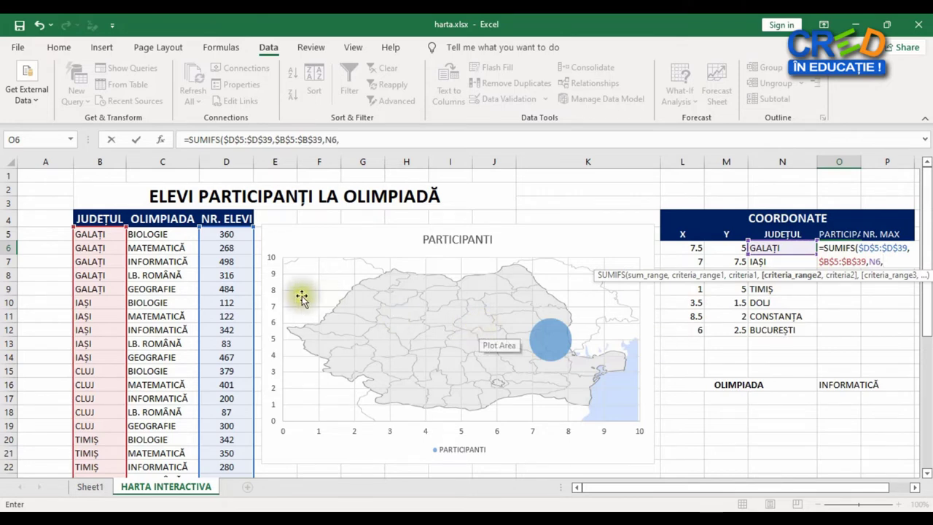
{"action": "mouse_move", "coordinate": [164, 234]}
{"action": "left_mouse_down"}
{"action": "mouse_move", "coordinate": [161, 457]}
{"action": "mouse_move", "coordinate": [160, 449]}
{"action": "left_mouse_up"}
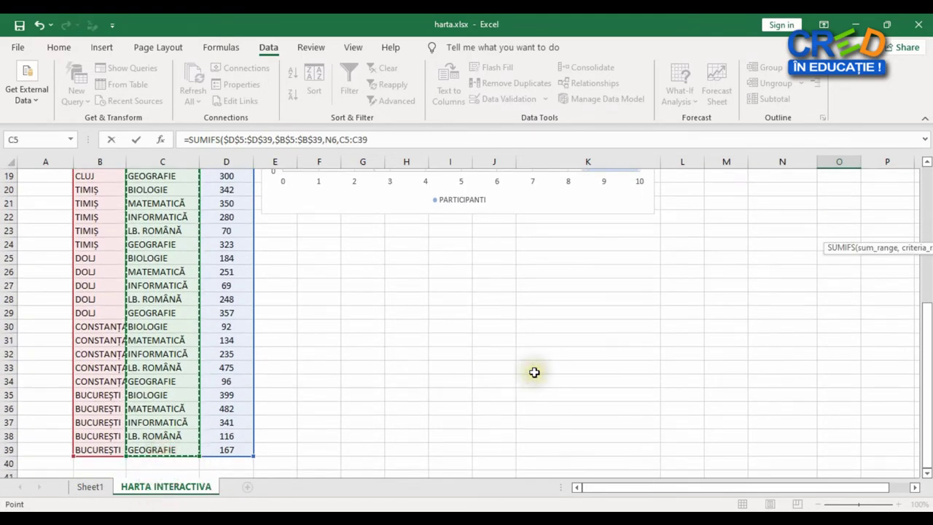
{"action": "key", "text": "F4"}
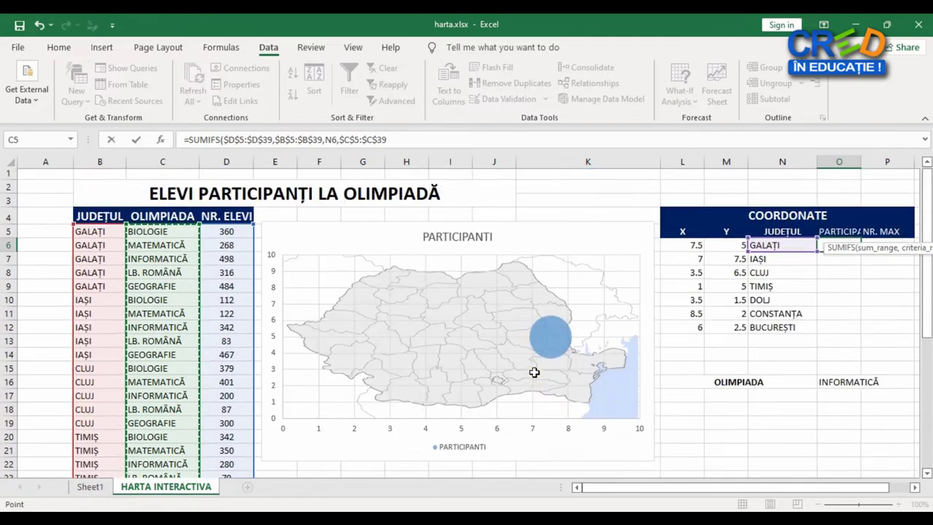
{"action": "type", "text": ","}
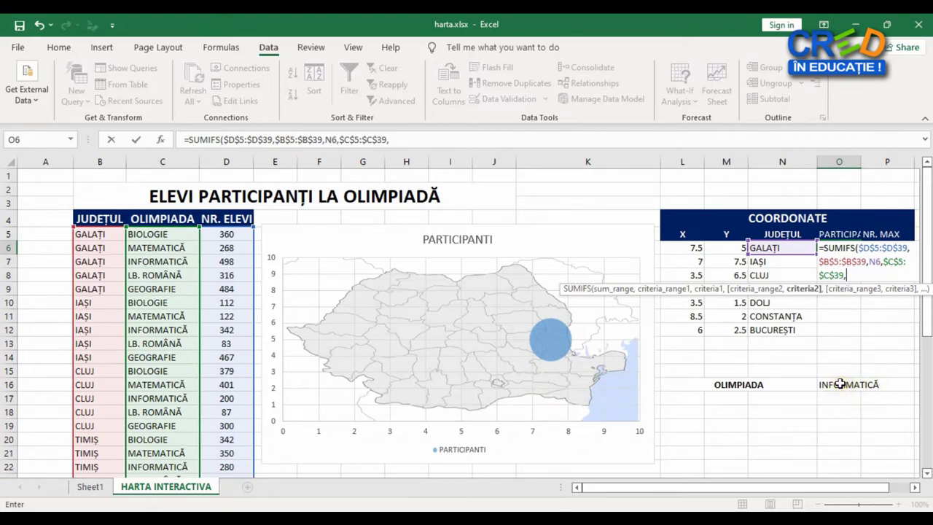
{"action": "left_click", "coordinate": [840, 383]}
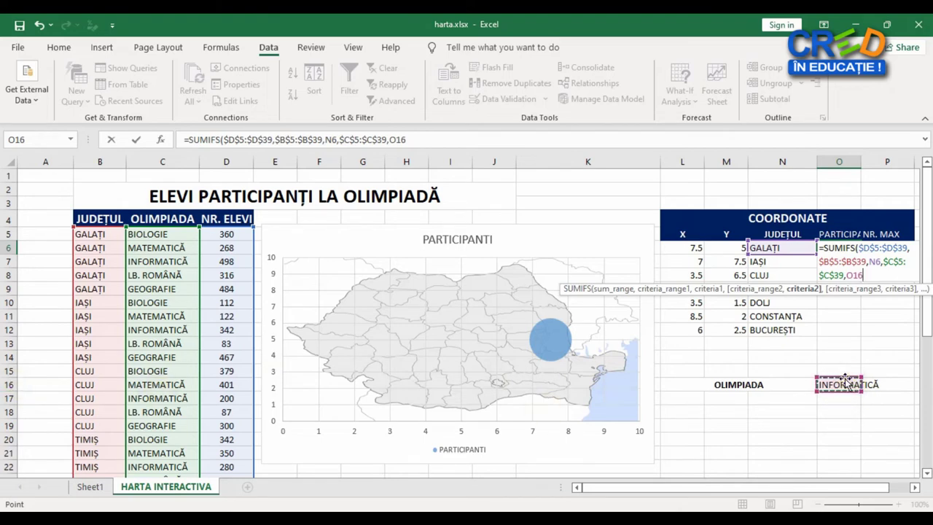
{"action": "key", "text": "F4"}
{"action": "type", "text": ")"}
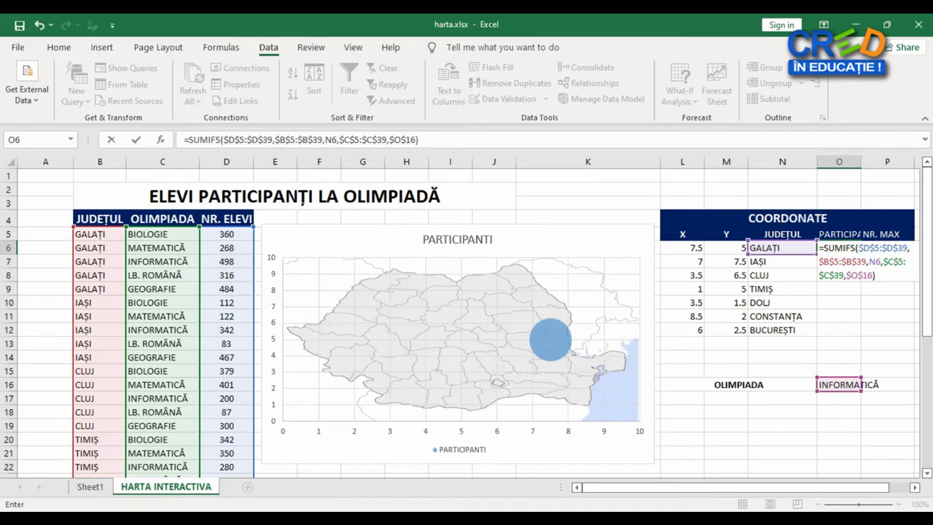
{"action": "key", "text": "Return"}
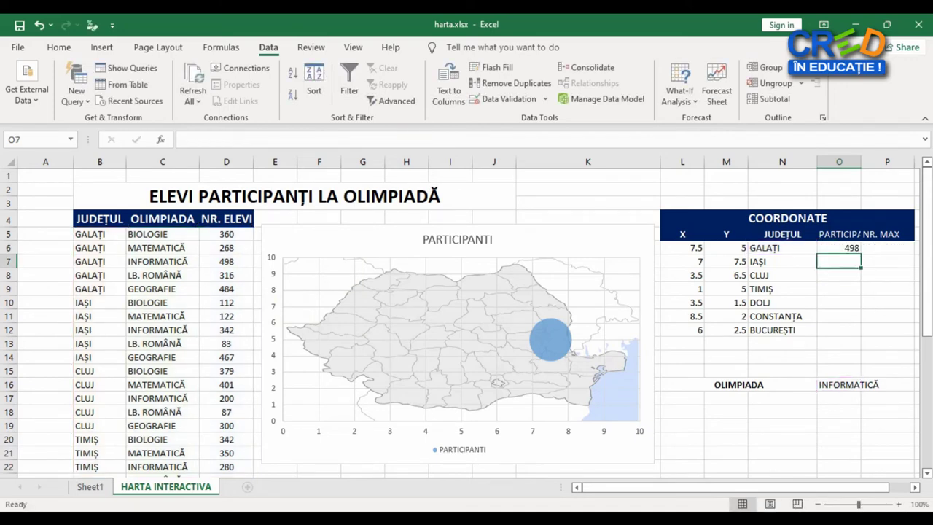
Step: Fill the O6 SUMIFS formula down through O12 for all seven counties
{"action": "left_click", "coordinate": [839, 250]}
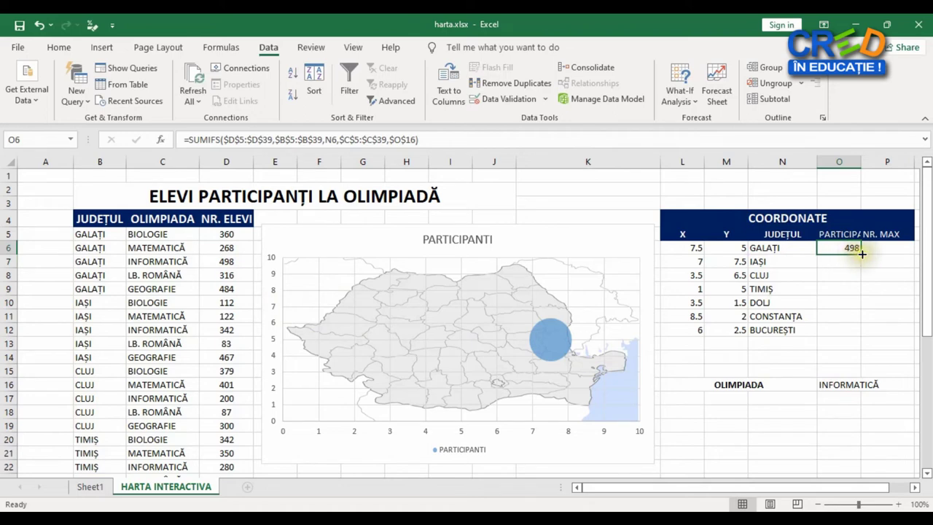
{"action": "left_click_drag", "start_coordinate": [861, 253], "coordinate": [851, 332]}
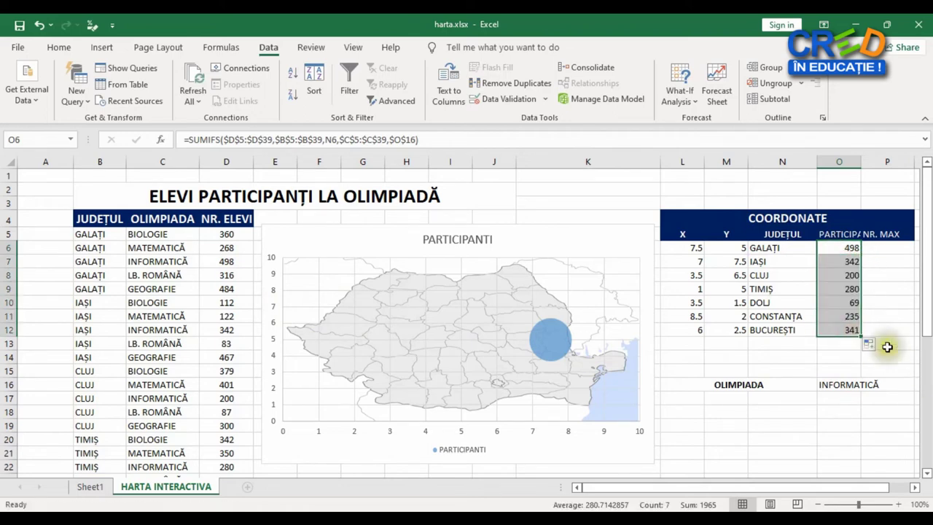
{"action": "left_click", "coordinate": [847, 273]}
{"action": "left_click", "coordinate": [849, 260]}
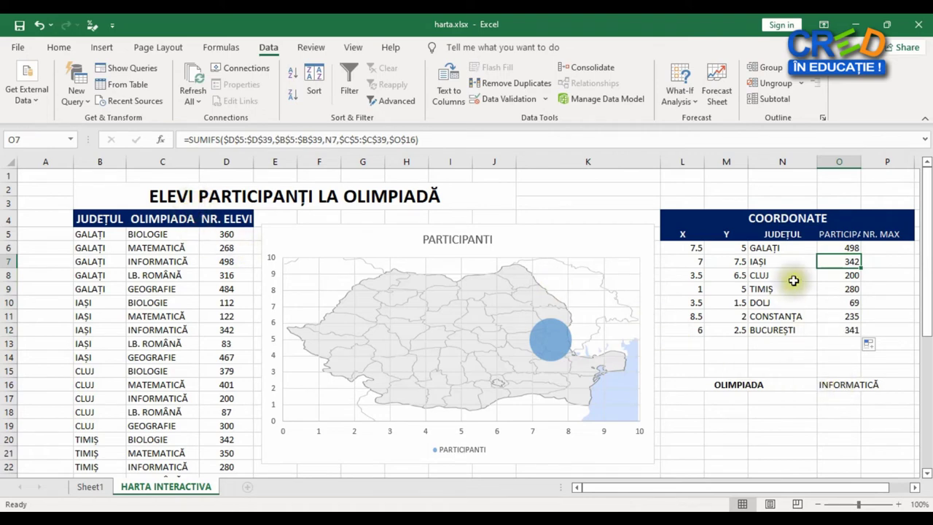
Step: Switch the O16 subject to BIOLOGIE and review the new counts in O6:O12
{"action": "left_click", "coordinate": [870, 384]}
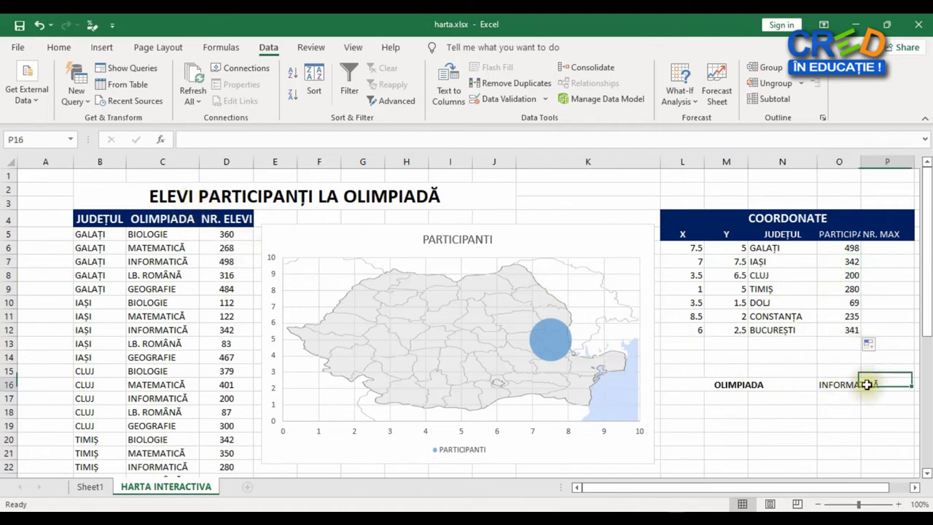
{"action": "left_click", "coordinate": [838, 384]}
{"action": "left_click", "coordinate": [866, 385]}
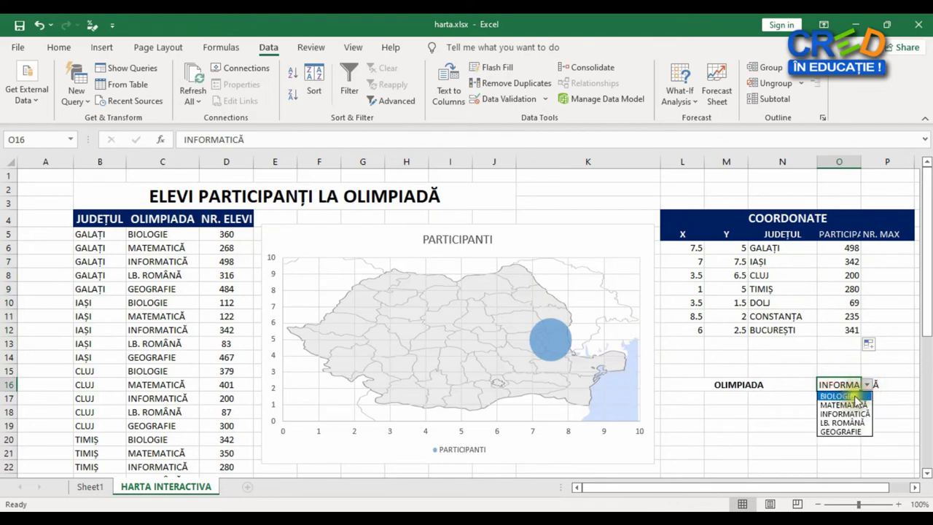
{"action": "left_click", "coordinate": [854, 398]}
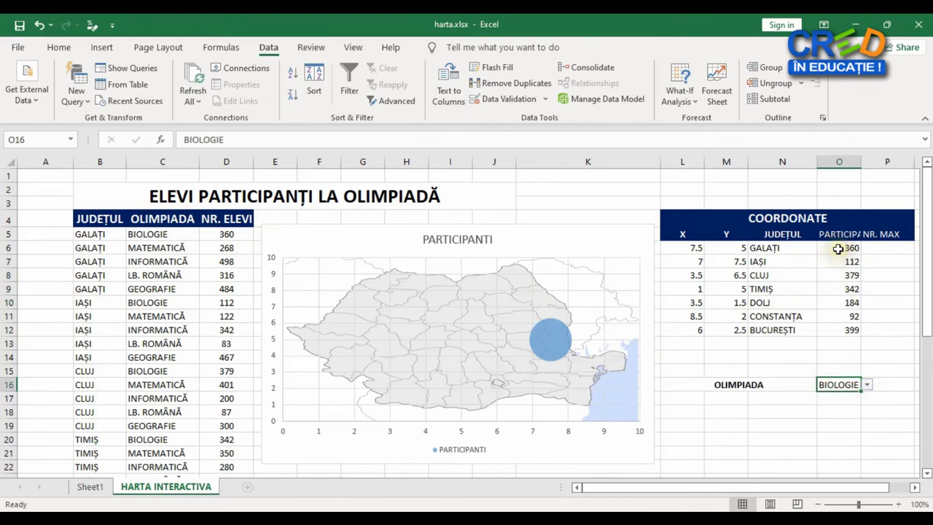
{"action": "left_click_drag", "start_coordinate": [838, 247], "coordinate": [838, 333]}
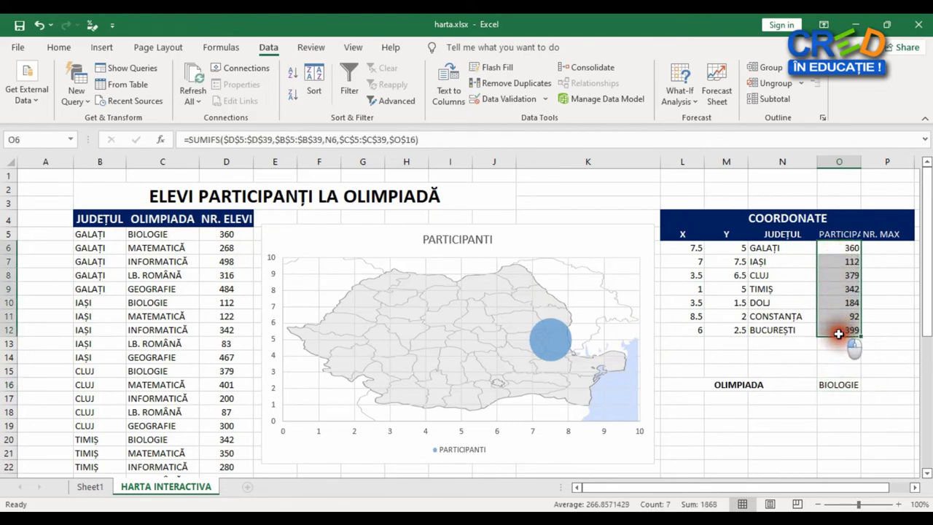
{"action": "left_click", "coordinate": [836, 251]}
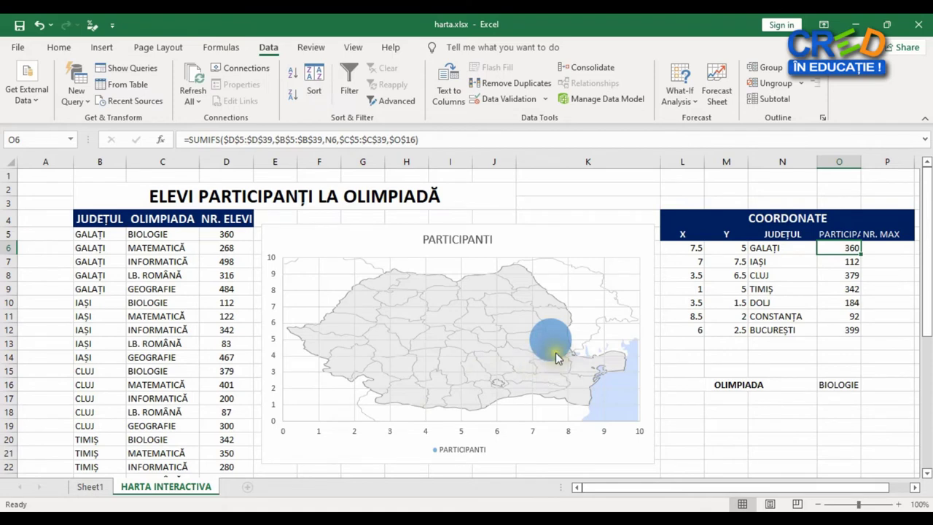
{"action": "mouse_move", "coordinate": [556, 358]}
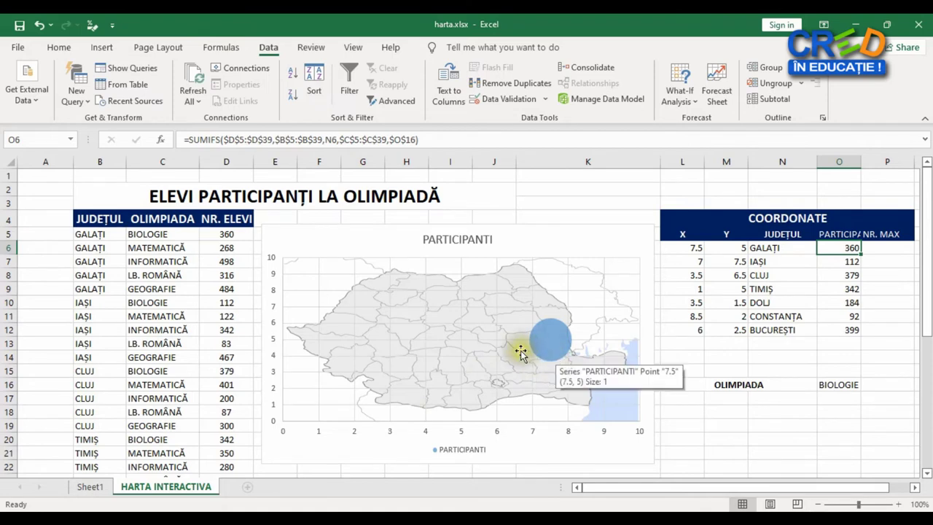
Step: Set the PARTICIPANTI series bubble size to $O$6:$O$12 so seven county bubbles appear
{"action": "right_click", "coordinate": [468, 320]}
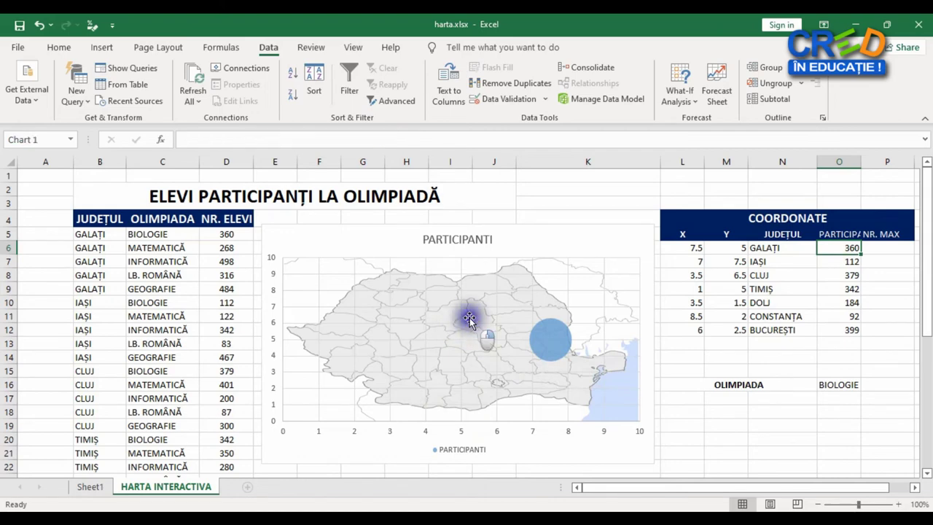
{"action": "left_click", "coordinate": [533, 408]}
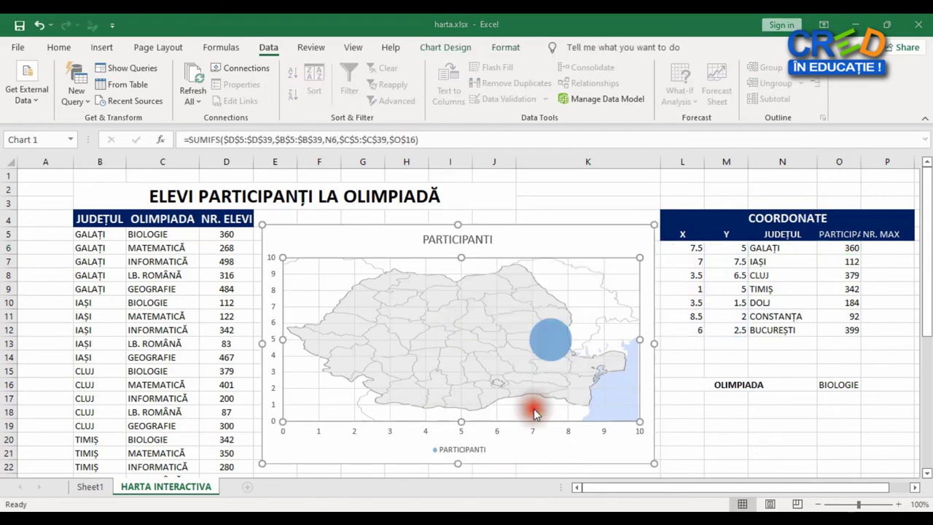
{"action": "left_click", "coordinate": [498, 301]}
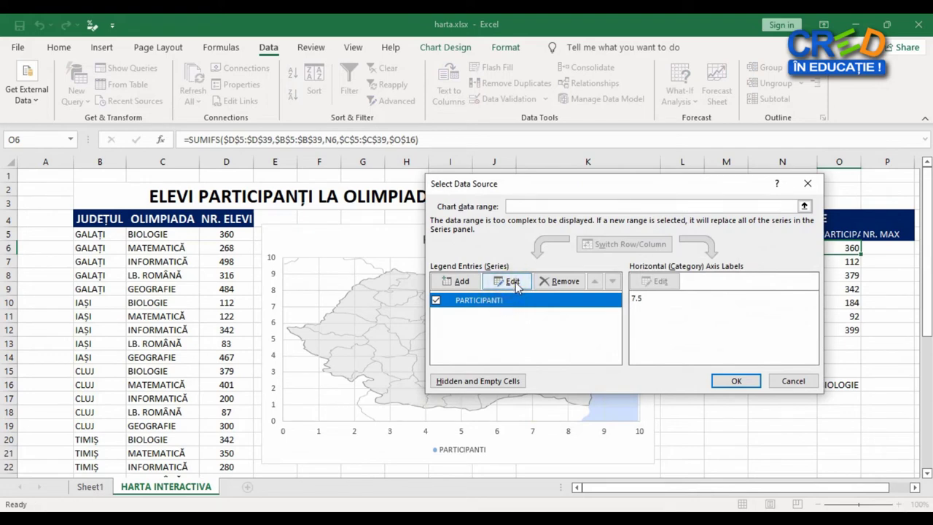
{"action": "left_click", "coordinate": [512, 282]}
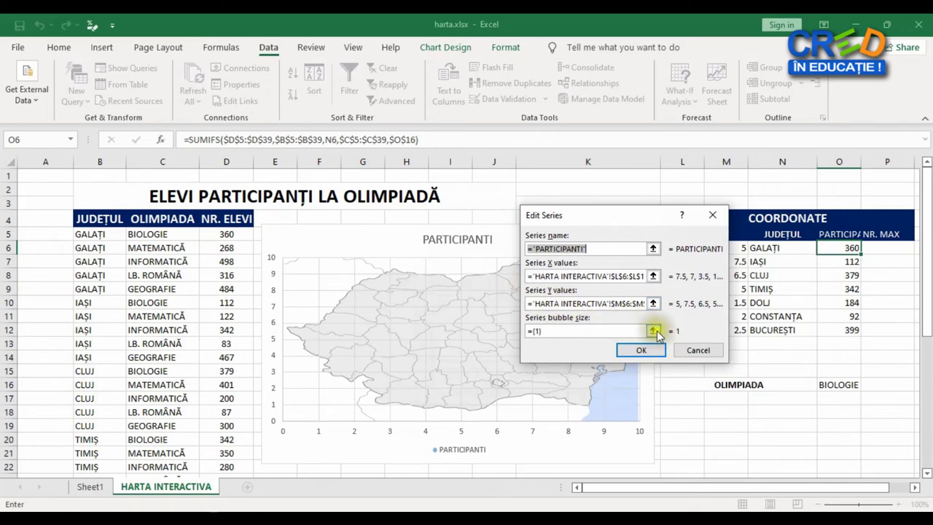
{"action": "left_click", "coordinate": [654, 331]}
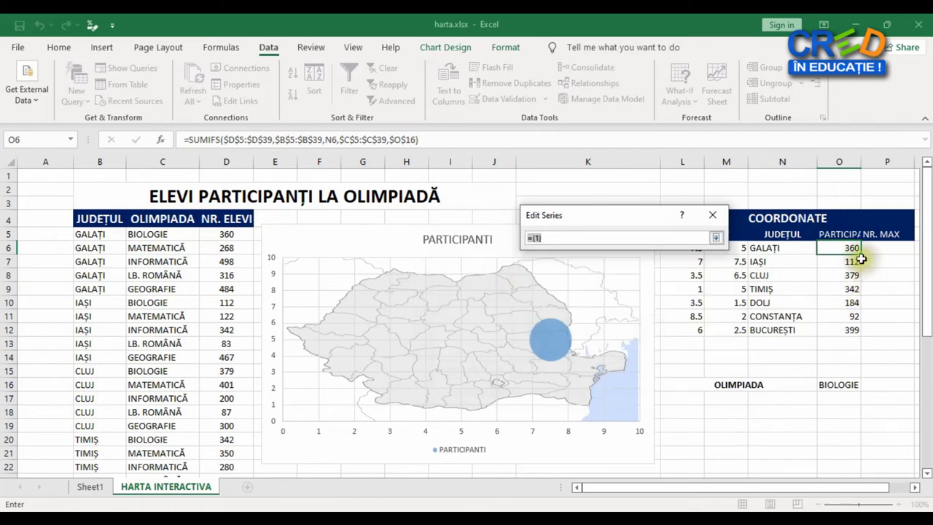
{"action": "left_click_drag", "start_coordinate": [839, 248], "coordinate": [833, 329]}
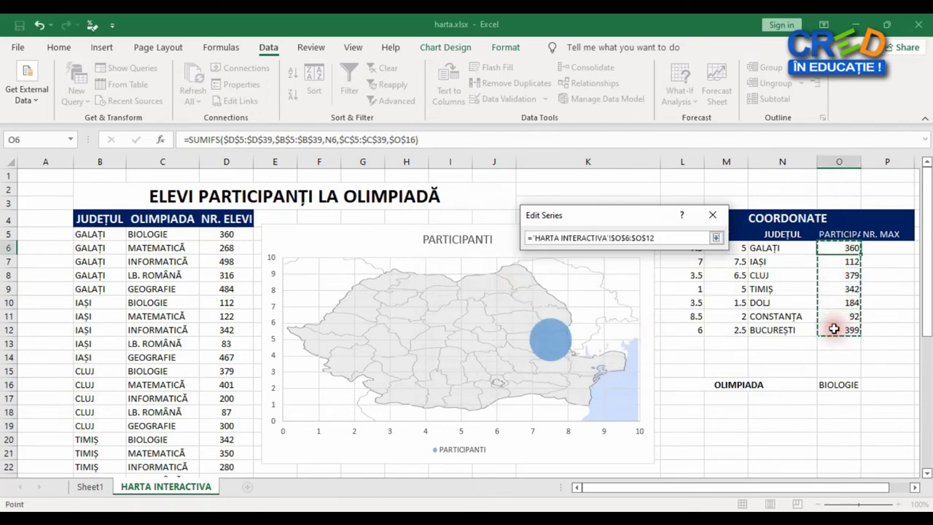
{"action": "left_click", "coordinate": [718, 237]}
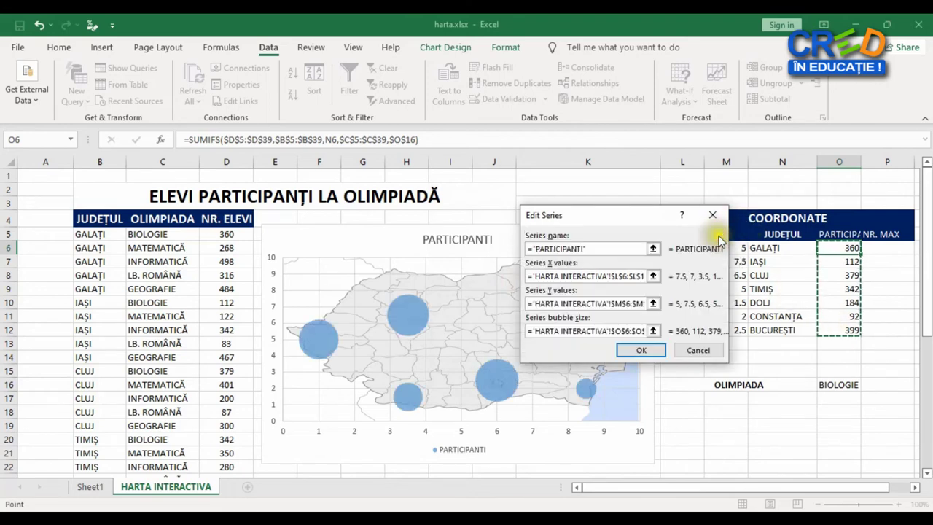
{"action": "left_click", "coordinate": [641, 349]}
{"action": "left_click", "coordinate": [736, 383]}
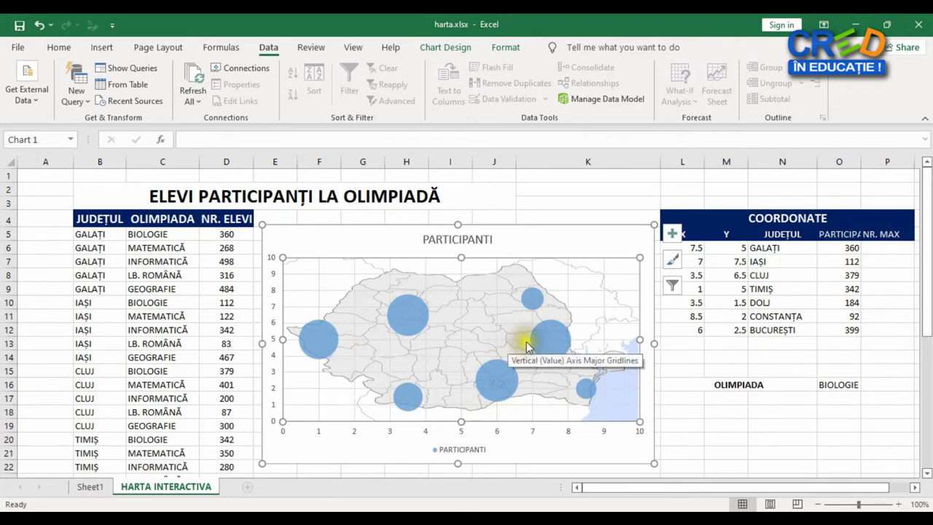
{"action": "left_click", "coordinate": [838, 384]}
{"action": "left_click", "coordinate": [869, 385]}
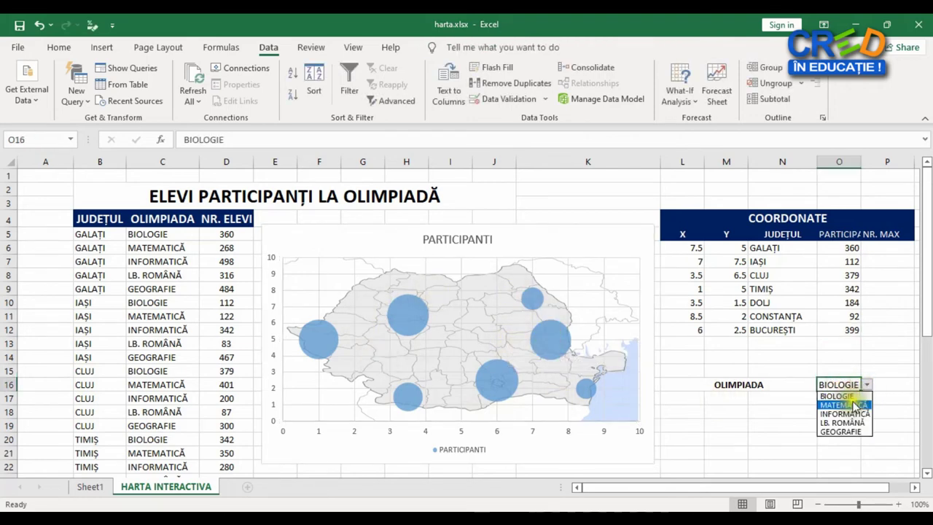
Step: Cycle the subject through MATEMATICĂ and INFORMATICĂ to LB. ROMÂNĂ, leaving Constanța largest at 475
{"action": "left_click", "coordinate": [852, 405]}
{"action": "left_click", "coordinate": [869, 385]}
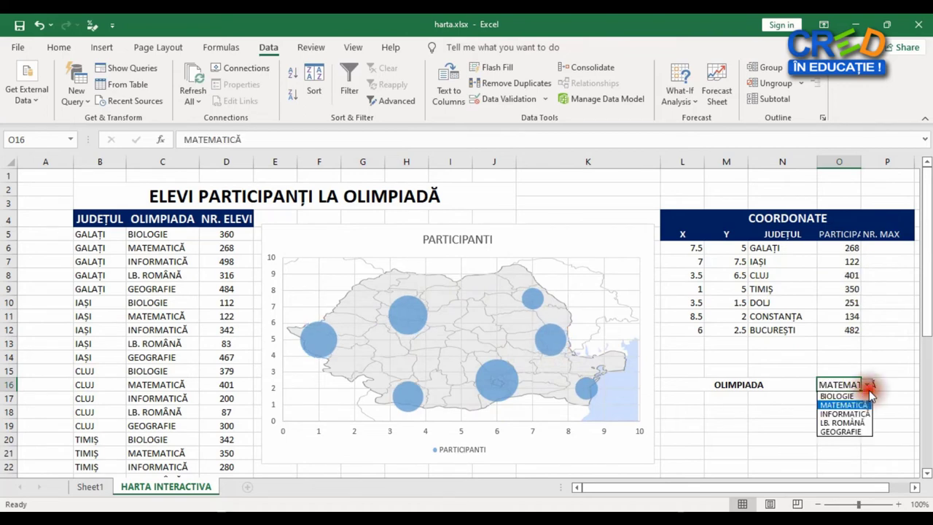
{"action": "left_click", "coordinate": [854, 413]}
{"action": "left_click", "coordinate": [870, 386]}
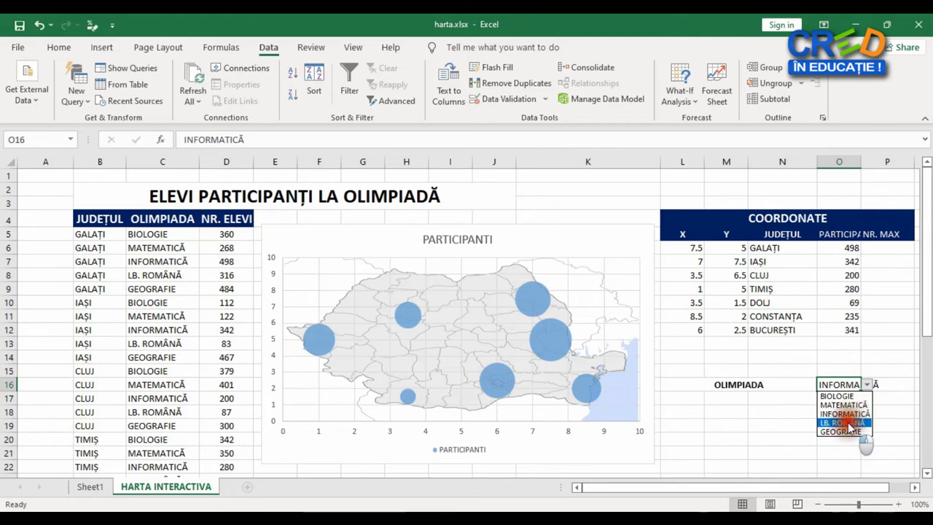
{"action": "left_click", "coordinate": [848, 422]}
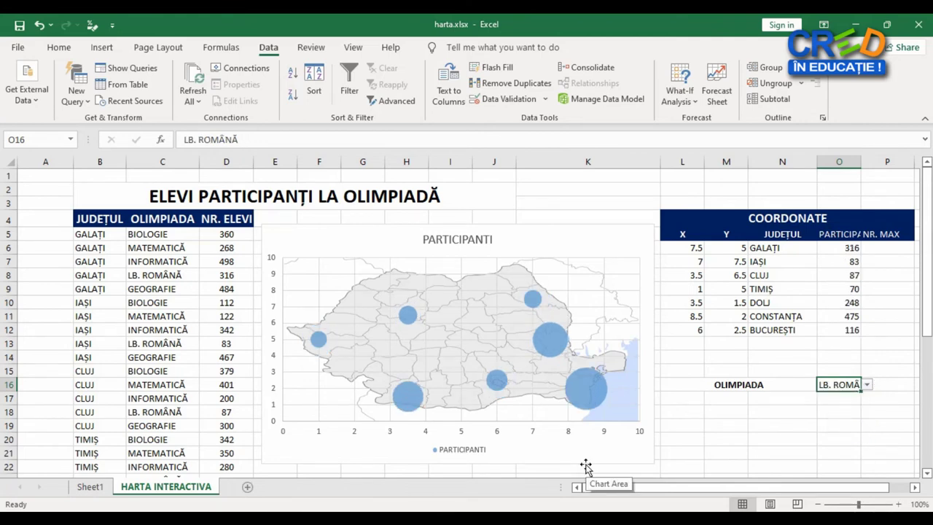
{"action": "mouse_move", "coordinate": [592, 403]}
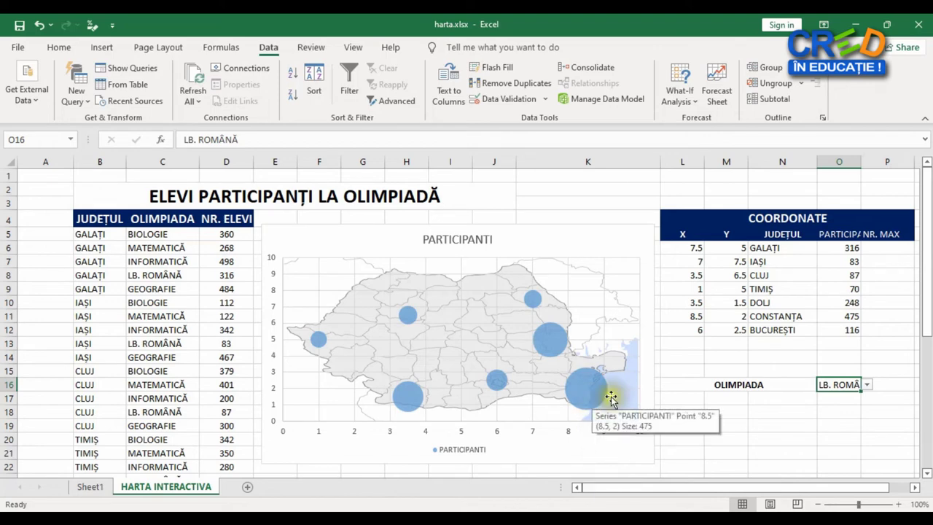
Step: Enter =IF(O6=MAX($O$6:$O$12),O6,"") in P6 as Galați's NR. MAX value
{"action": "left_click", "coordinate": [888, 246]}
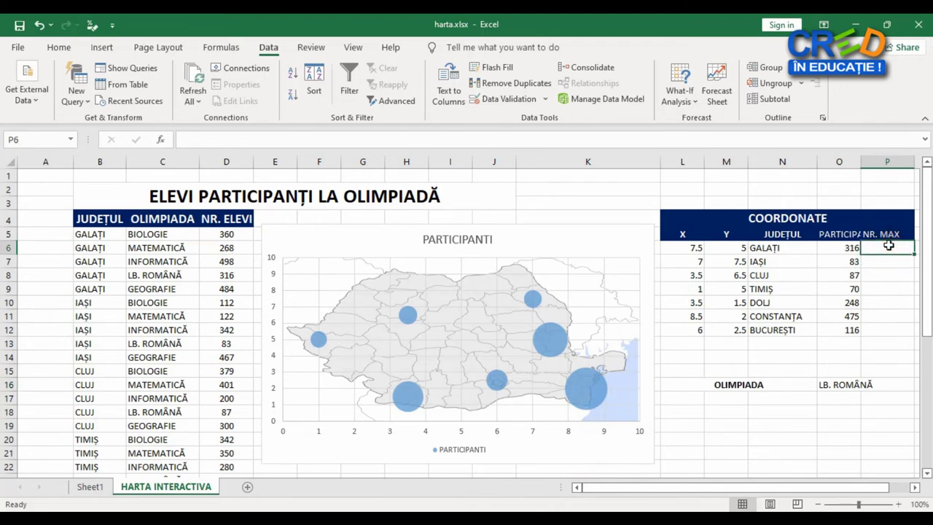
{"action": "left_click", "coordinate": [887, 246]}
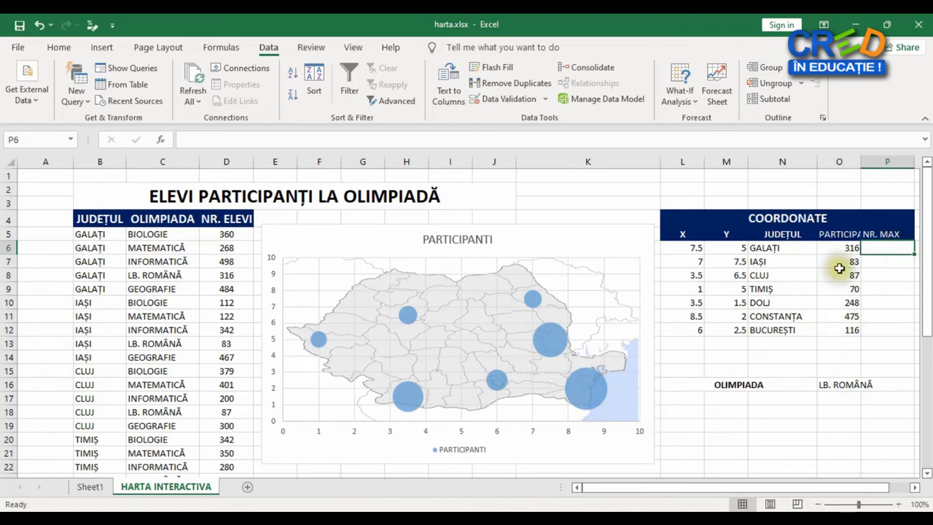
{"action": "left_click", "coordinate": [884, 249]}
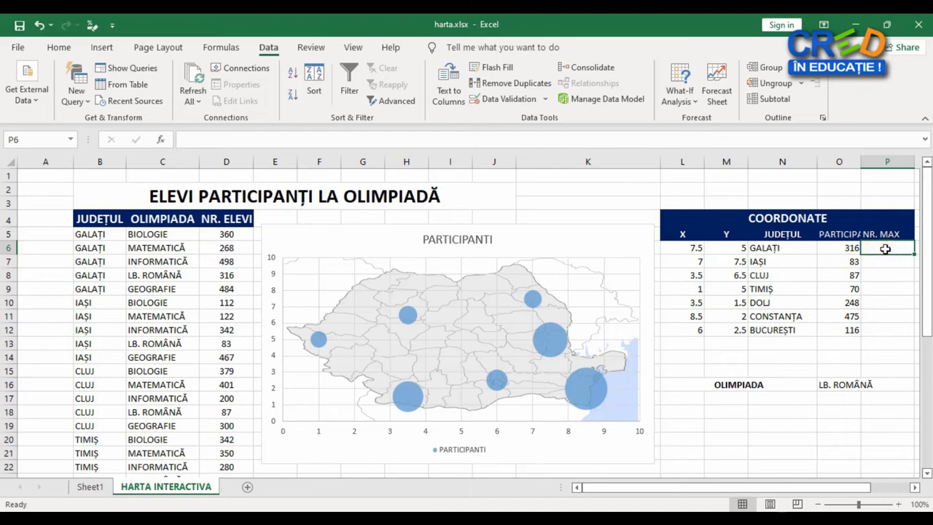
{"action": "type", "text": "IF"}
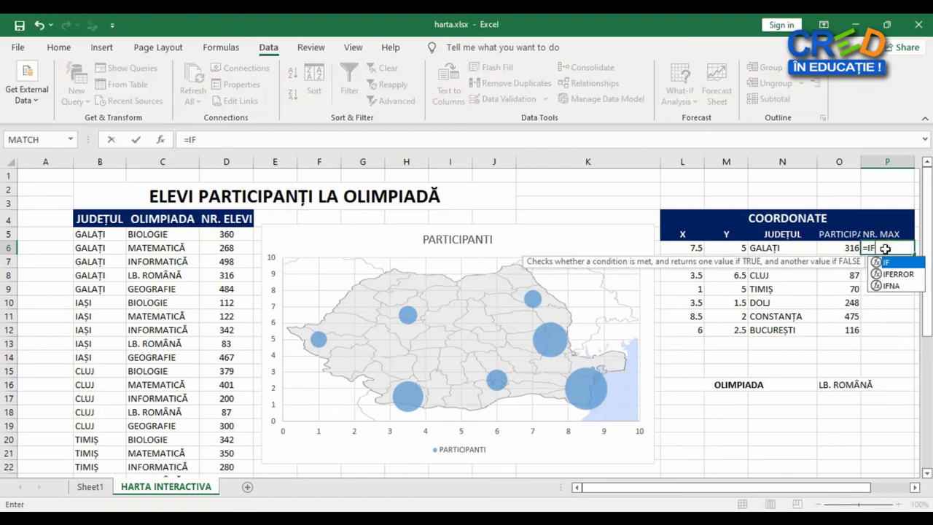
{"action": "type", "text": "("}
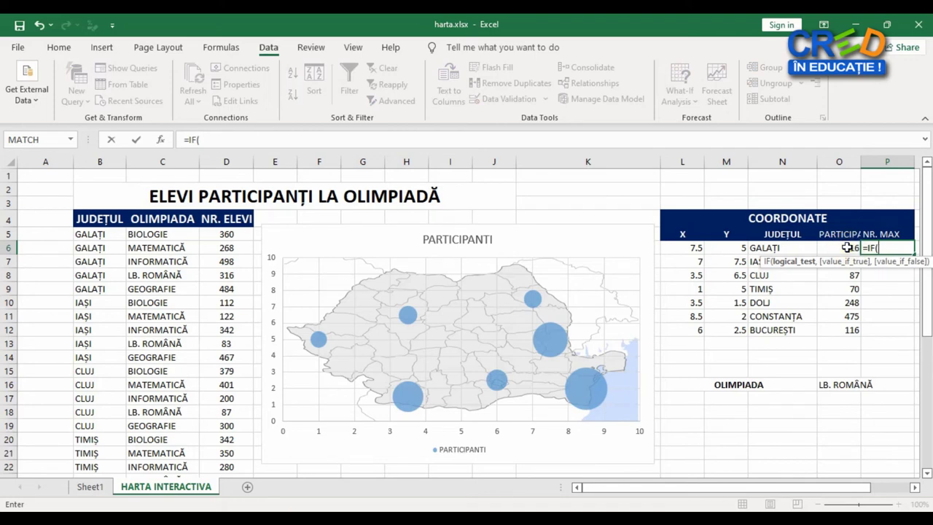
{"action": "left_click", "coordinate": [847, 247]}
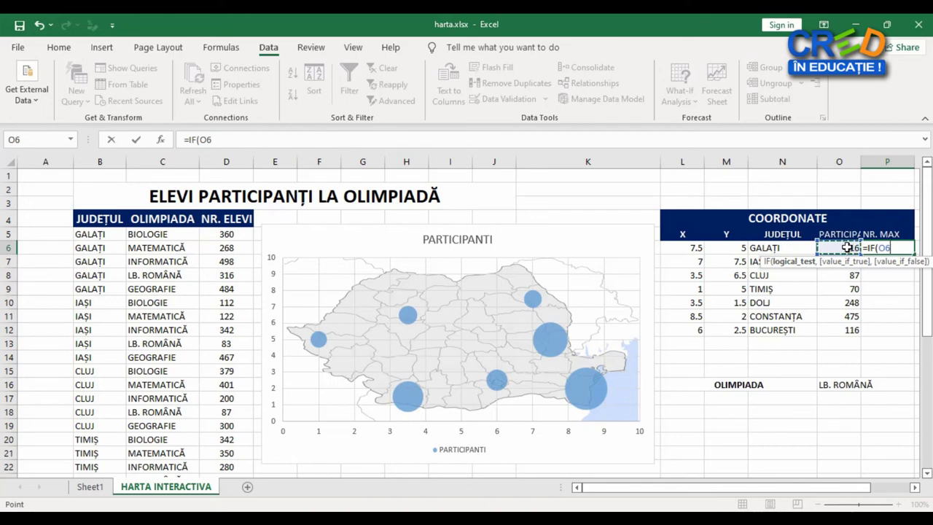
{"action": "type", "text": "="}
{"action": "type", "text": "MA"}
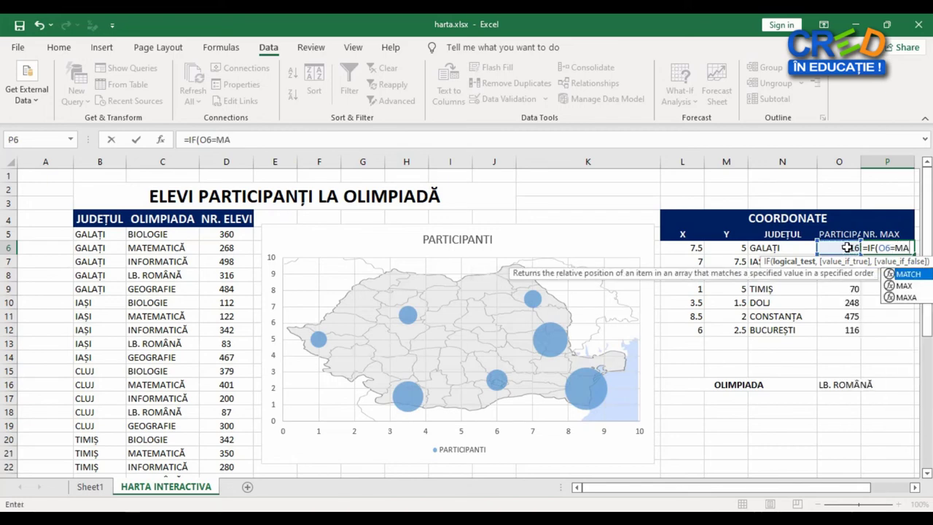
{"action": "type", "text": "X("}
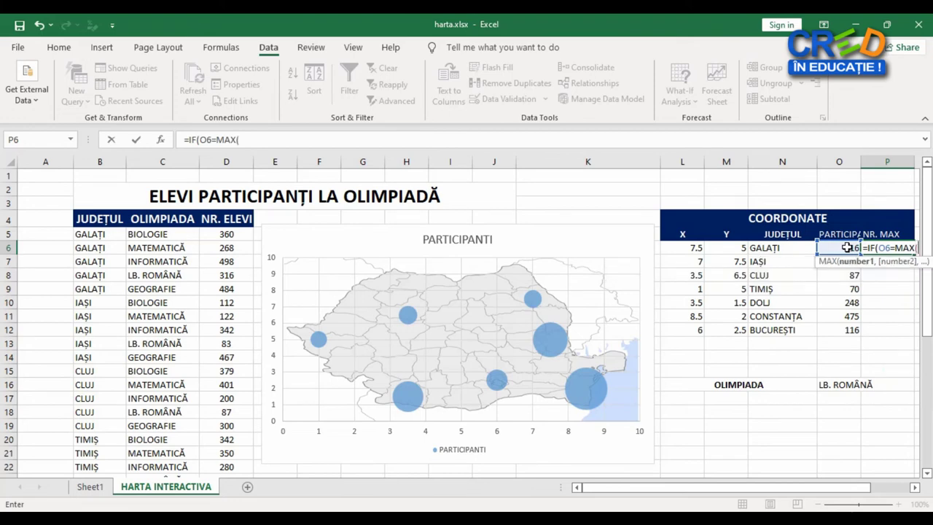
{"action": "left_click_drag", "start_coordinate": [840, 248], "coordinate": [847, 329]}
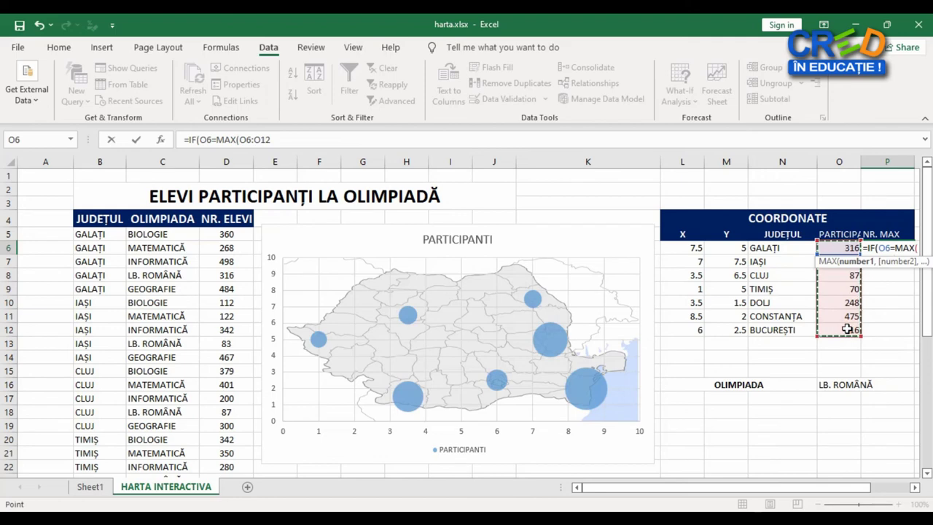
{"action": "key", "text": "F4"}
{"action": "type", "text": ")"}
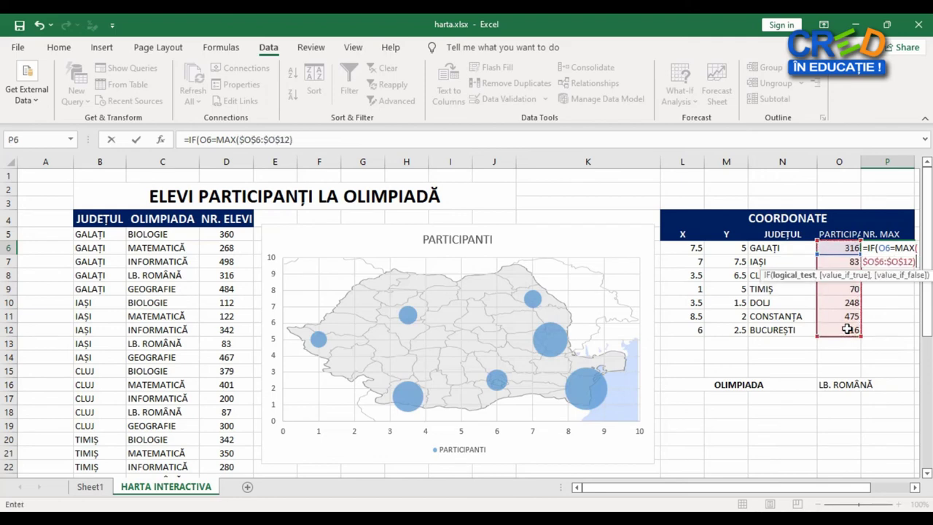
{"action": "type", "text": ","}
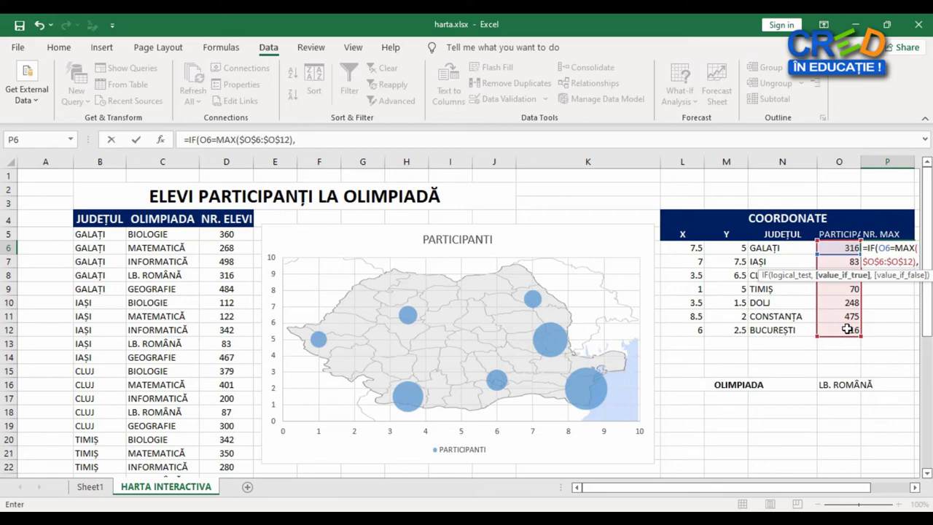
{"action": "type", "text": "O"}
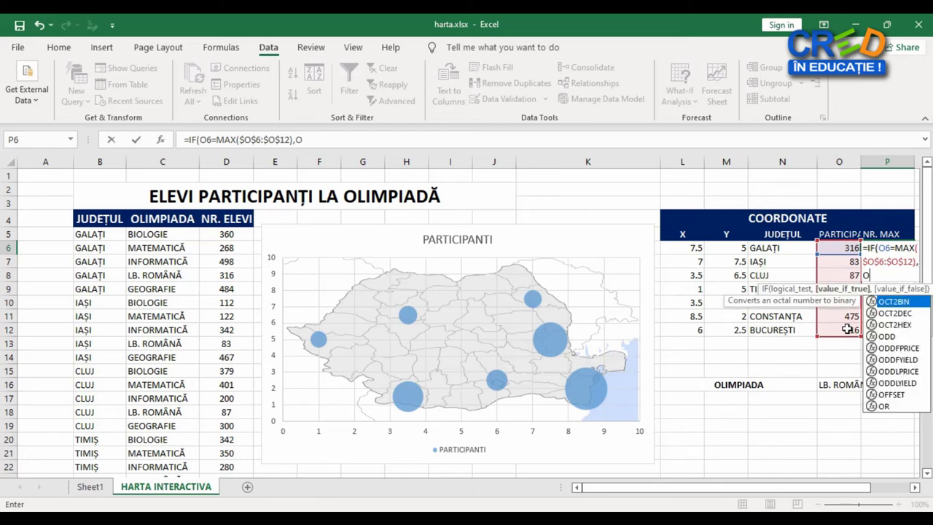
{"action": "type", "text": "6,"}
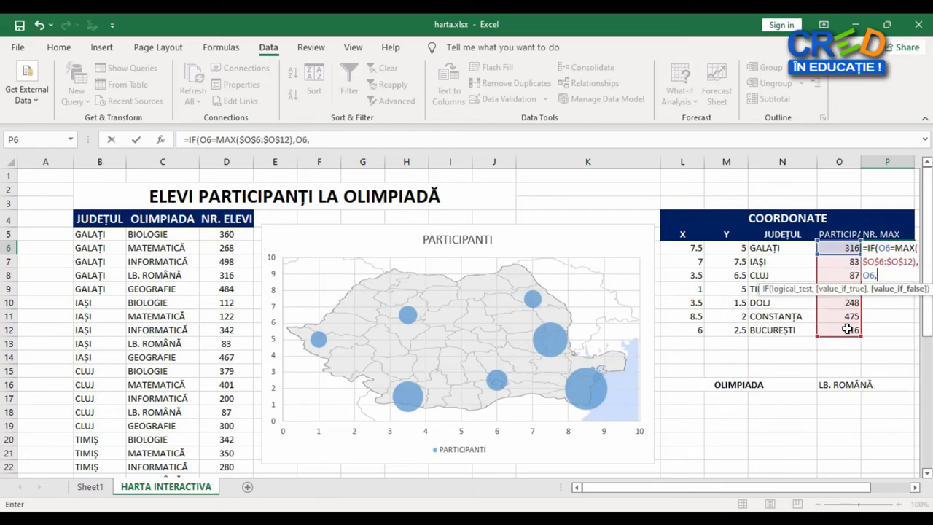
{"action": "type", "text": "t"}
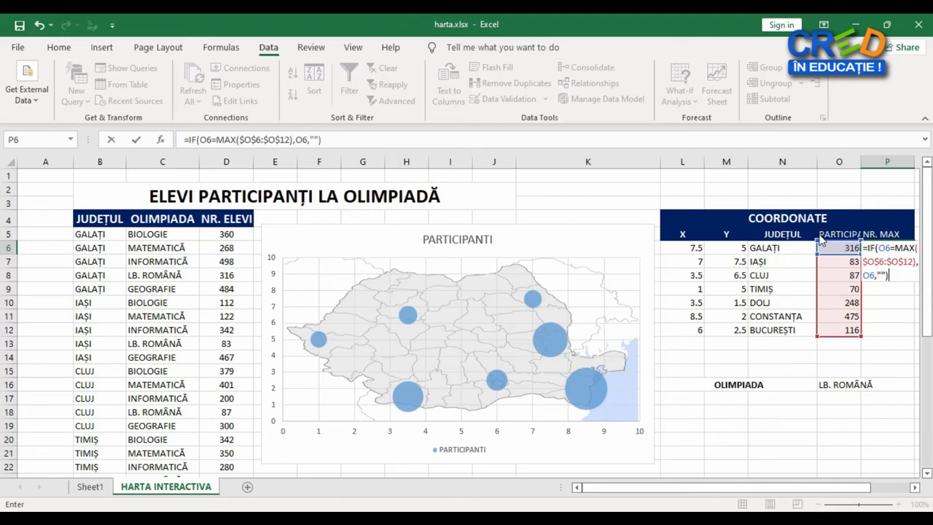
{"action": "key", "text": "Return"}
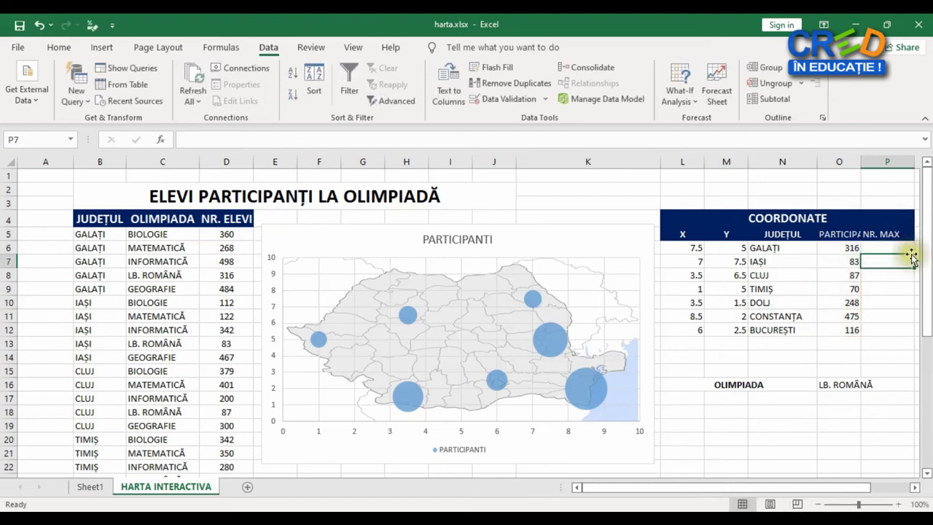
Step: Copy the P6 maximum formula down through P12
{"action": "left_click", "coordinate": [902, 250]}
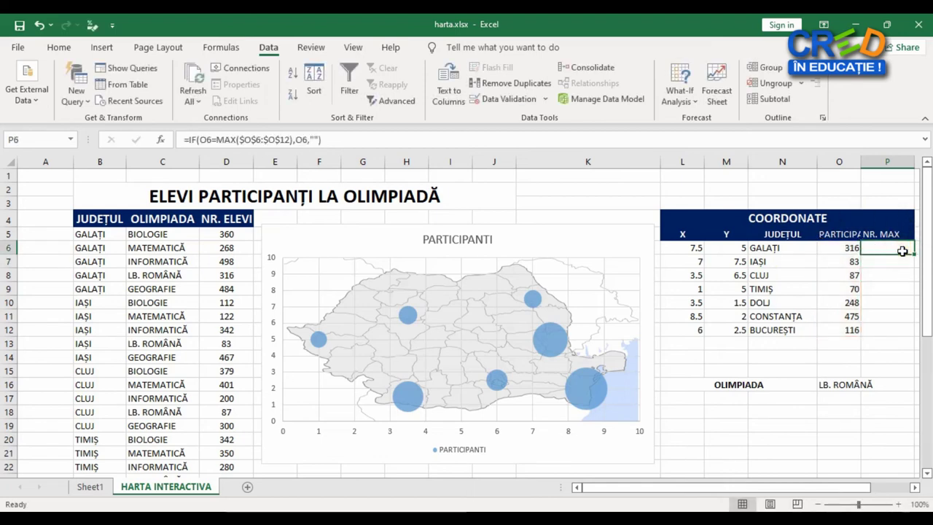
{"action": "left_click_drag", "start_coordinate": [912, 254], "coordinate": [914, 337]}
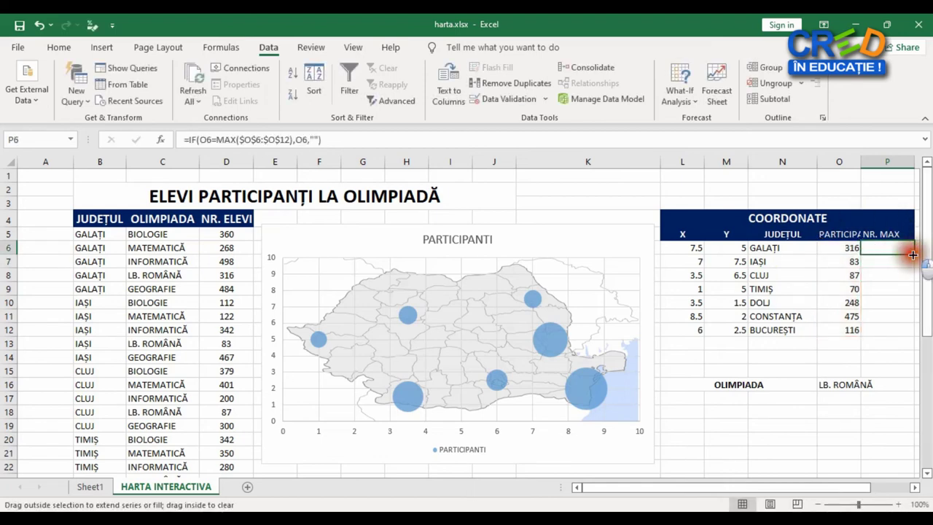
{"action": "left_click", "coordinate": [900, 318]}
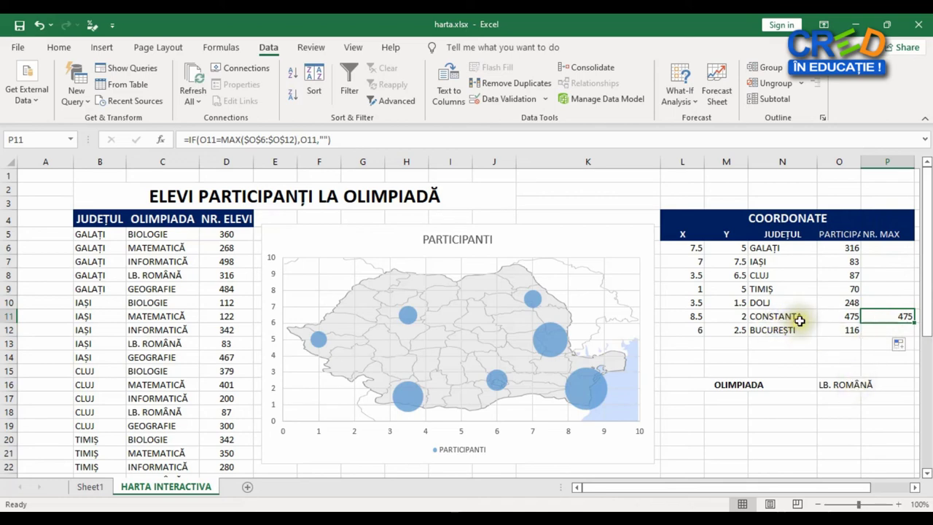
Step: Set the olympiad subject in O16 to MATEMATICĂ, leaving only București's 482 under NR. MAX
{"action": "left_click", "coordinate": [871, 384]}
{"action": "left_click", "coordinate": [849, 382]}
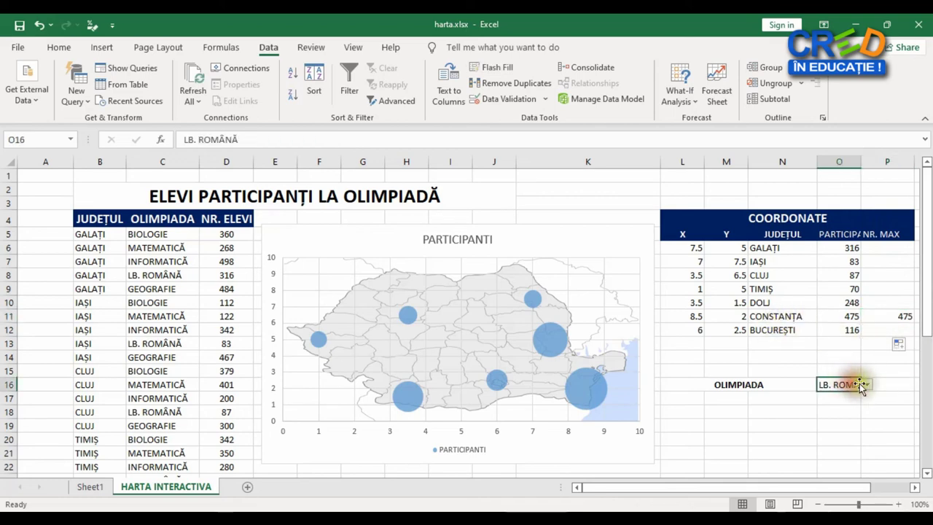
{"action": "left_click", "coordinate": [866, 384]}
{"action": "left_click", "coordinate": [844, 406]}
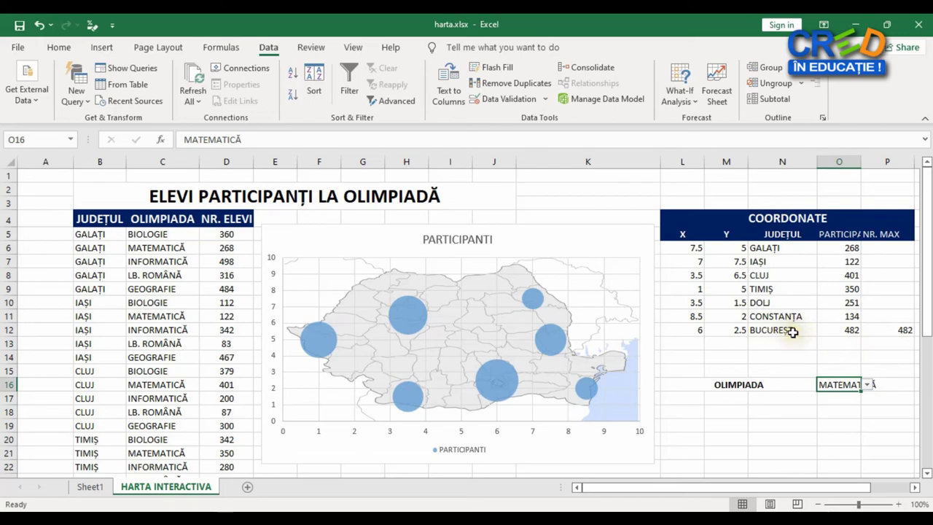
{"action": "left_click", "coordinate": [471, 319]}
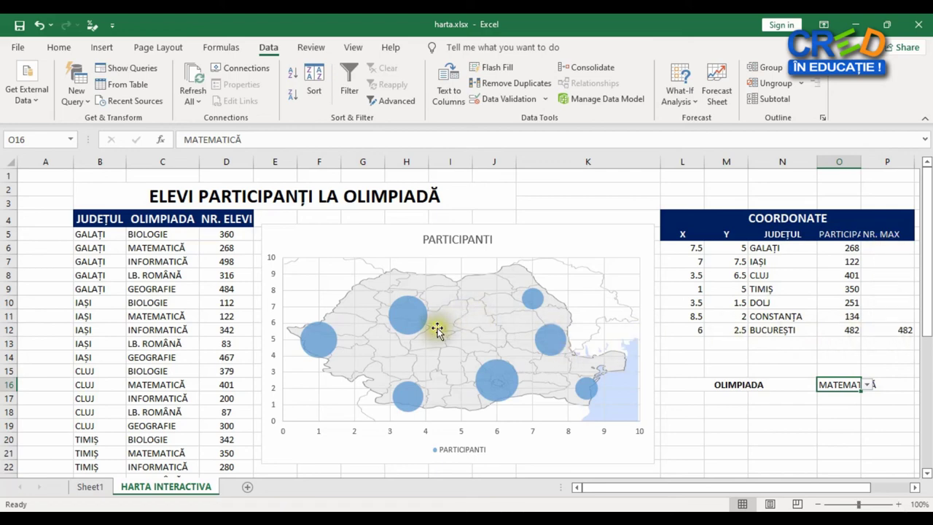
Step: Add a new bubble series named MAX to the map chart's data source
{"action": "left_click", "coordinate": [463, 324]}
{"action": "right_click", "coordinate": [463, 324]}
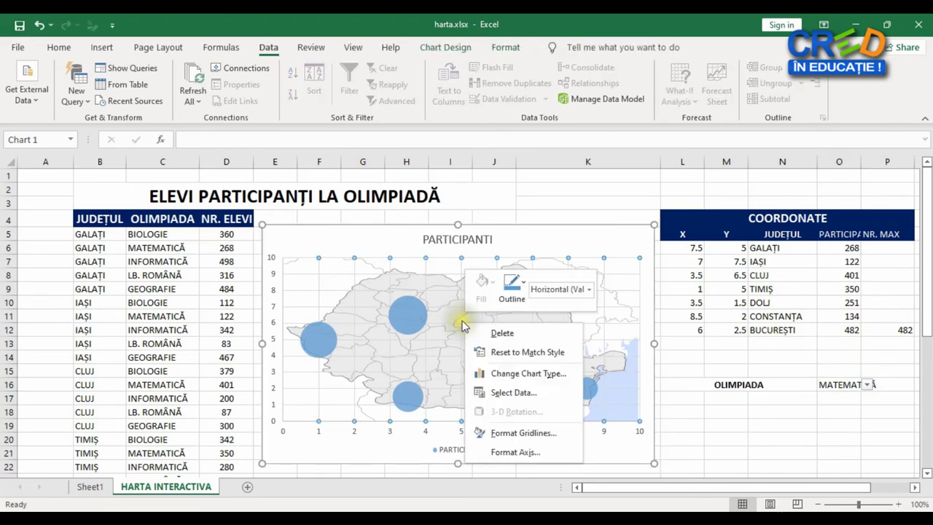
{"action": "left_click", "coordinate": [522, 399]}
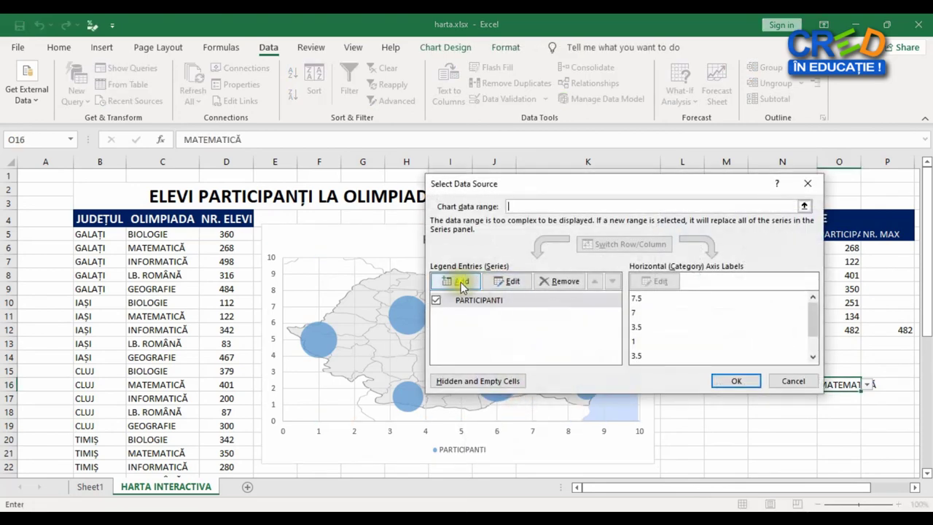
{"action": "left_click", "coordinate": [464, 282]}
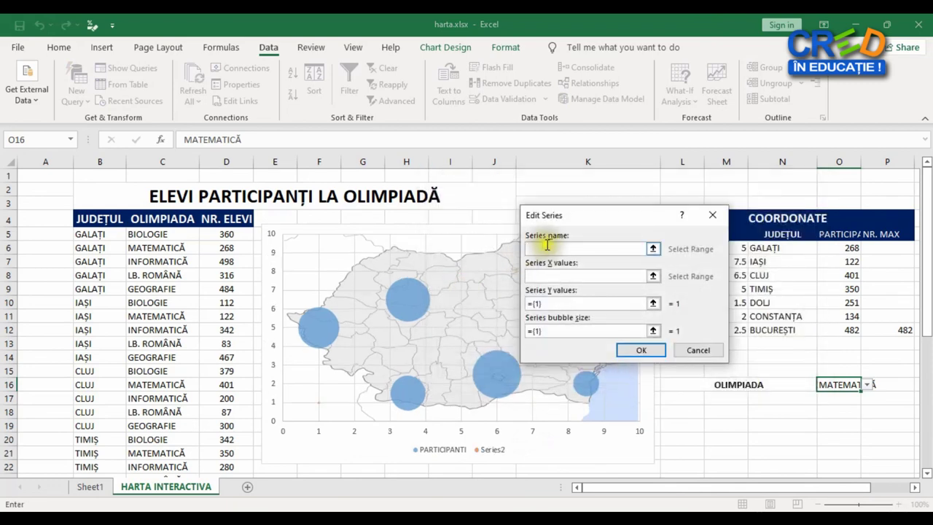
{"action": "left_click", "coordinate": [561, 246]}
{"action": "type", "text": "MAX"}
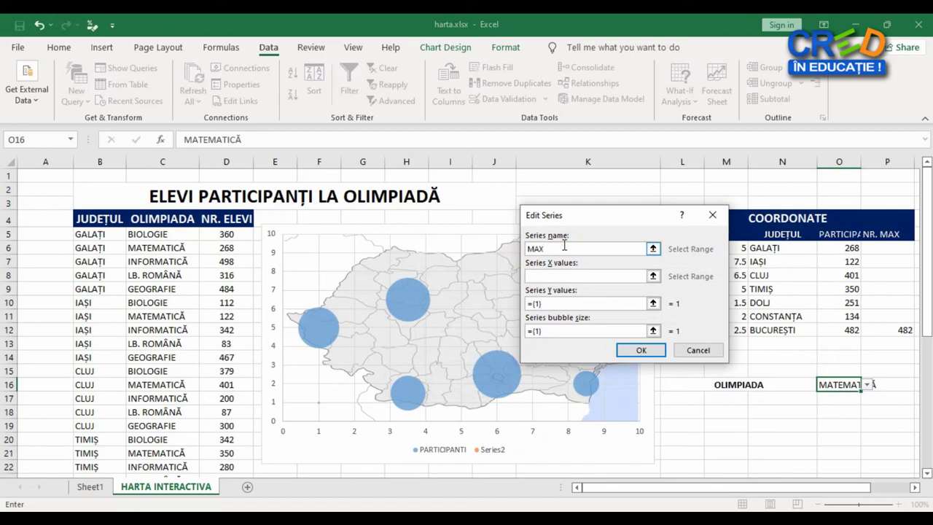
{"action": "left_click", "coordinate": [561, 246]}
{"action": "left_click_drag", "start_coordinate": [624, 221], "coordinate": [393, 211]}
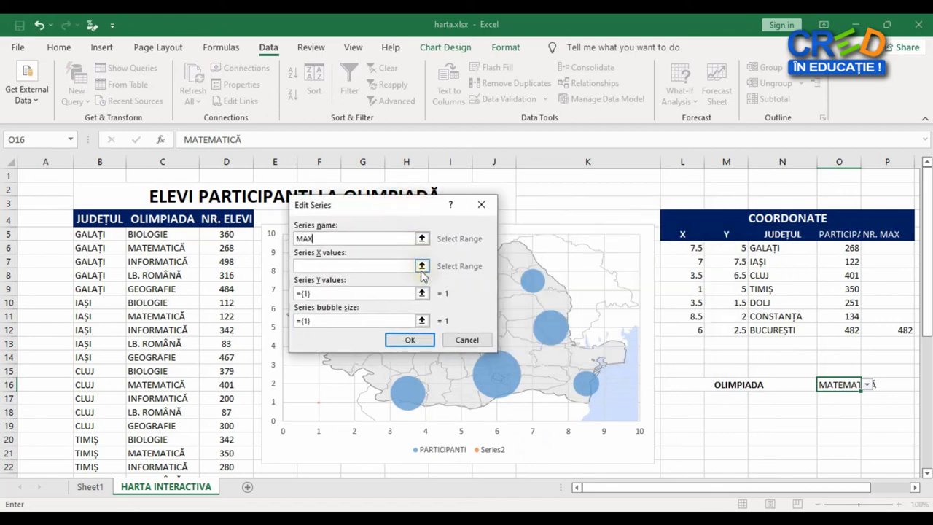
Step: Set the MAX series X values to L6:L12 and Y values to M6:M12
{"action": "left_click", "coordinate": [422, 267]}
{"action": "left_click", "coordinate": [422, 267]}
{"action": "left_click_drag", "start_coordinate": [685, 248], "coordinate": [681, 329]}
{"action": "left_click", "coordinate": [484, 227]}
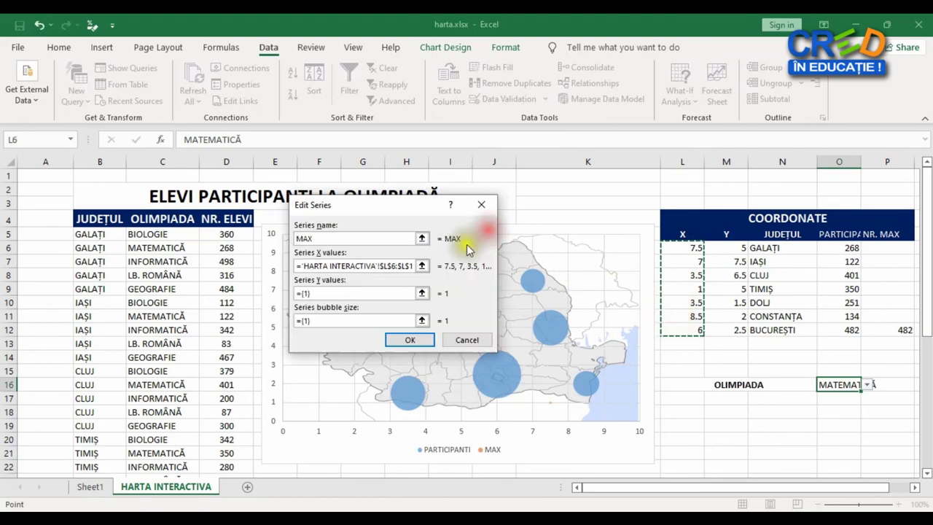
{"action": "left_click", "coordinate": [421, 293]}
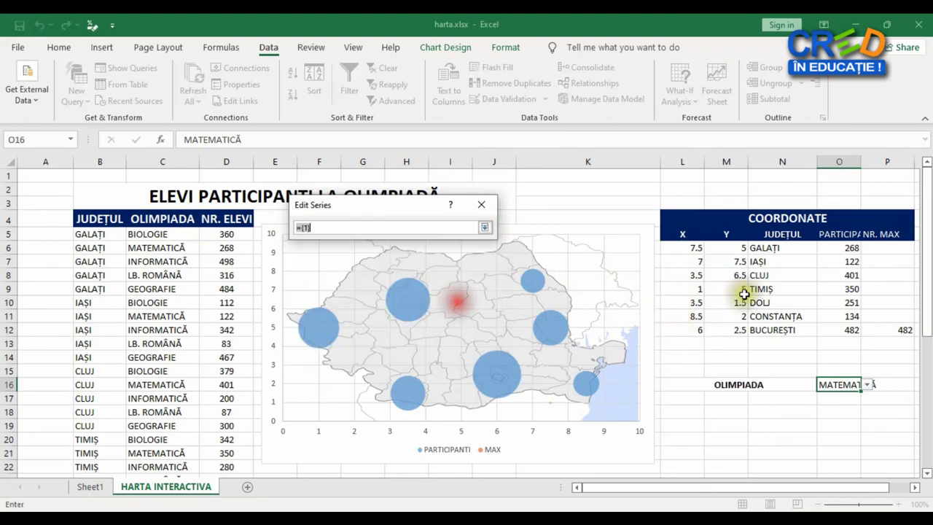
{"action": "left_click_drag", "start_coordinate": [728, 248], "coordinate": [727, 330]}
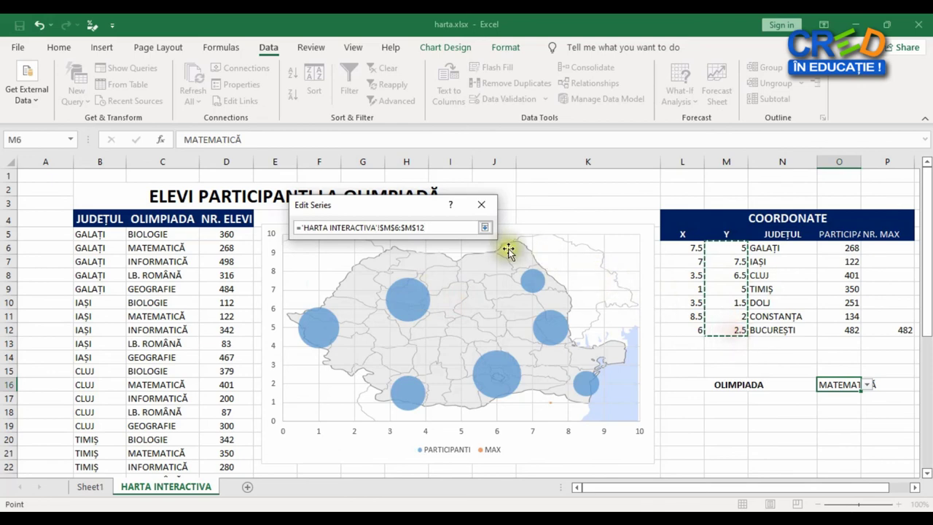
{"action": "left_click", "coordinate": [484, 228]}
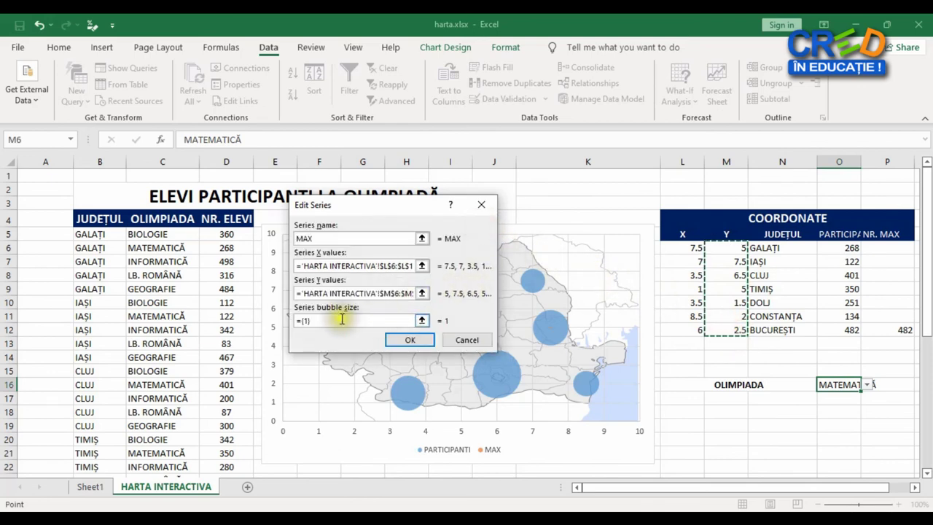
Step: Size the MAX bubbles by P6:P12 and apply the updated chart data
{"action": "left_click", "coordinate": [421, 322]}
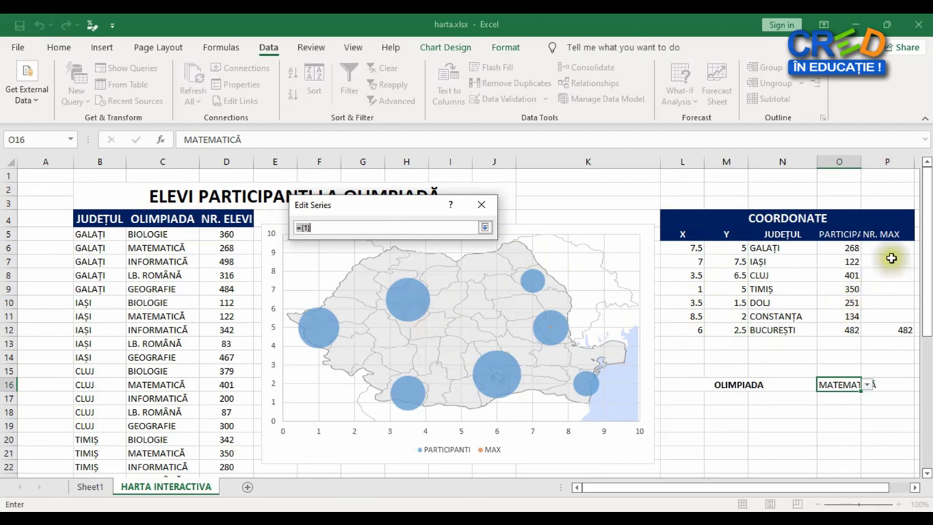
{"action": "left_click_drag", "start_coordinate": [890, 248], "coordinate": [901, 330]}
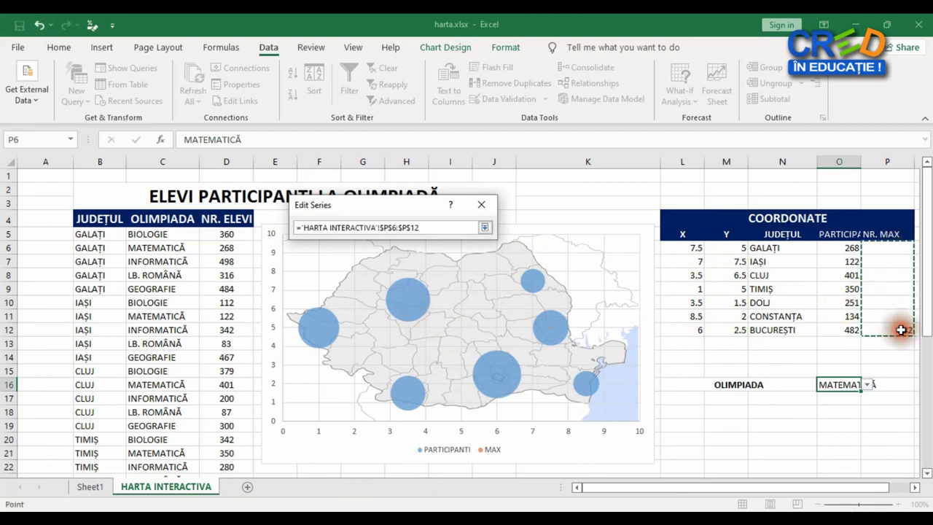
{"action": "left_click", "coordinate": [484, 227]}
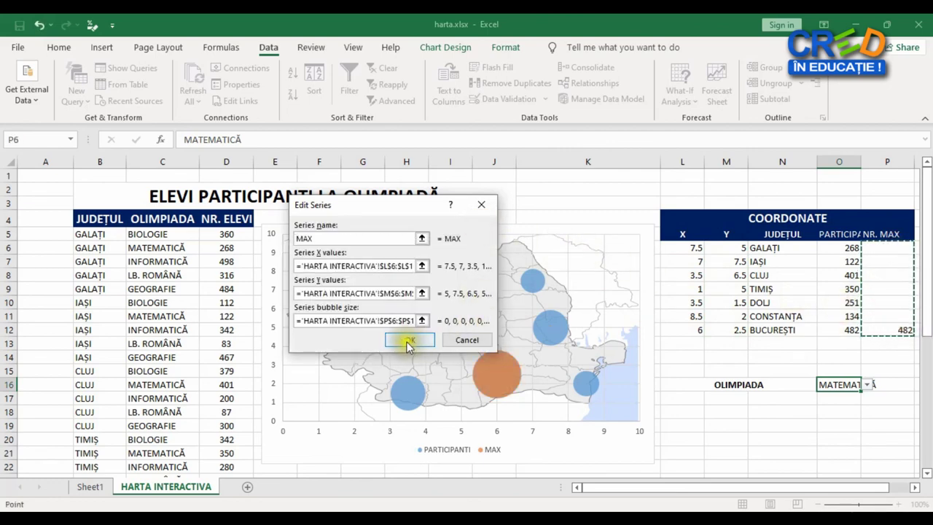
{"action": "left_click", "coordinate": [406, 342]}
{"action": "left_click", "coordinate": [735, 381]}
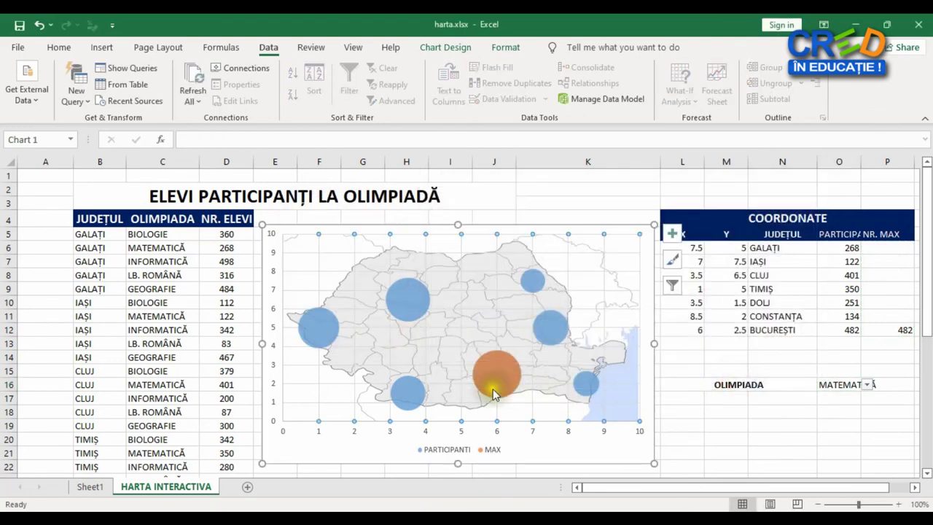
Step: Try MATEMATICĂ and BIOLOGIE, then settle on GEOGRAFIE, making Galați's 484 the orange bubble
{"action": "mouse_move", "coordinate": [488, 397]}
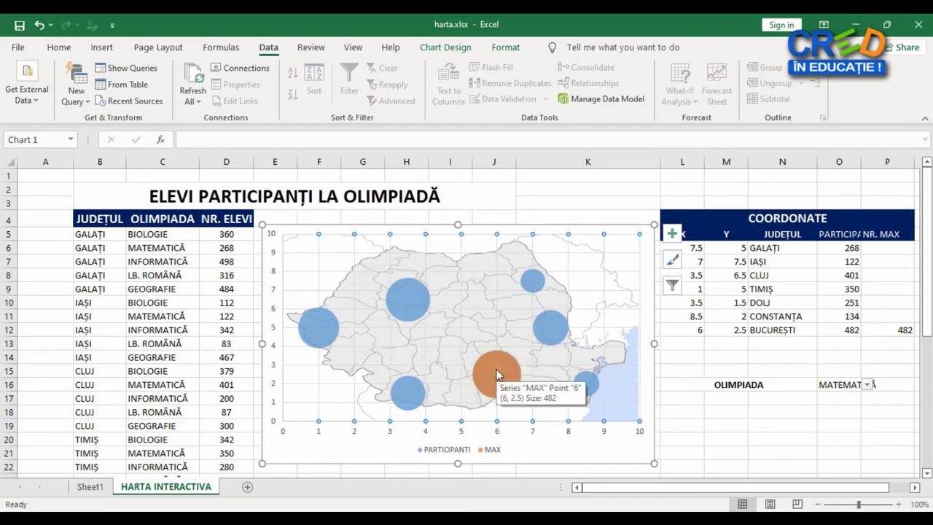
{"action": "left_click", "coordinate": [867, 384]}
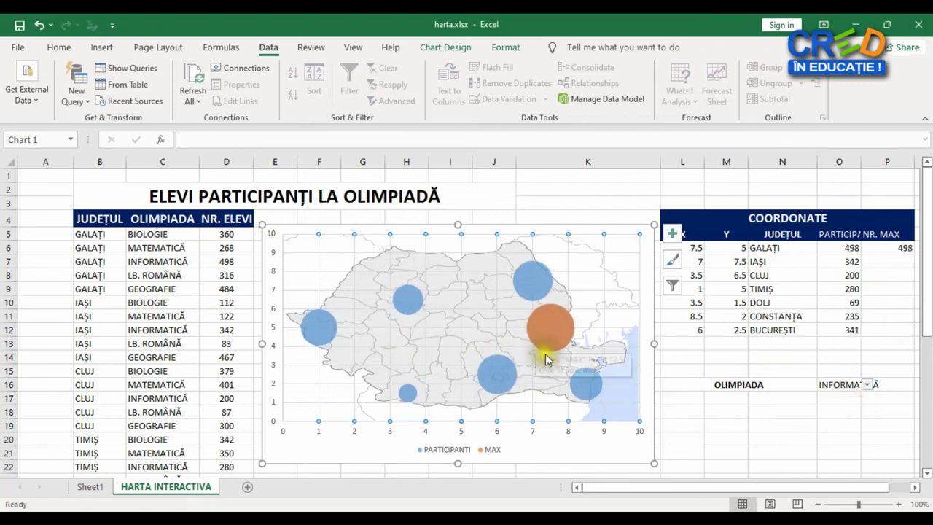
{"action": "mouse_move", "coordinate": [559, 334]}
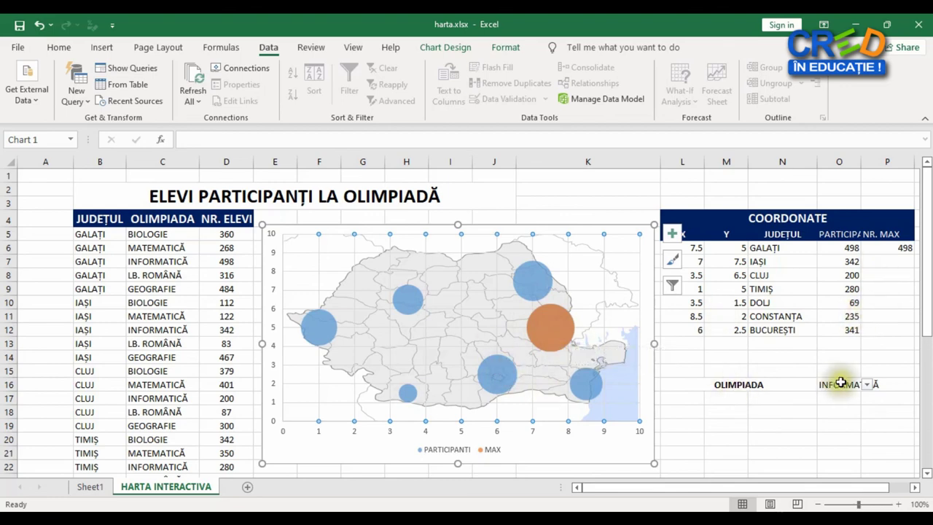
{"action": "left_click", "coordinate": [866, 386]}
{"action": "left_click", "coordinate": [847, 401]}
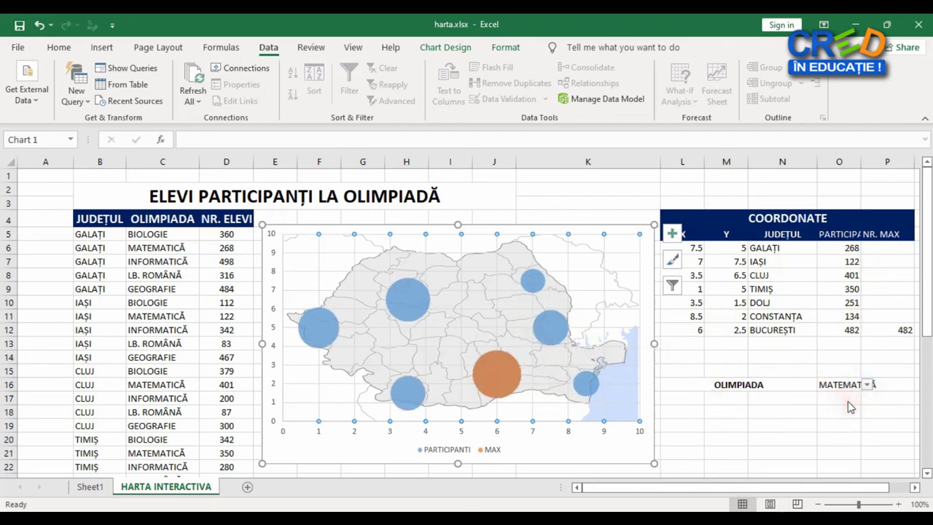
{"action": "left_click", "coordinate": [869, 385]}
{"action": "left_click", "coordinate": [846, 391]}
{"action": "left_click", "coordinate": [866, 385]}
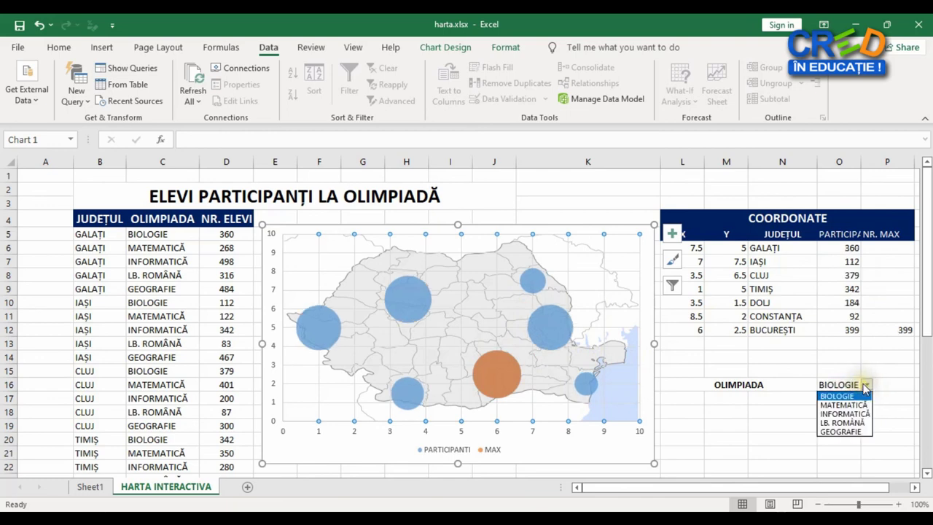
{"action": "left_click", "coordinate": [846, 432]}
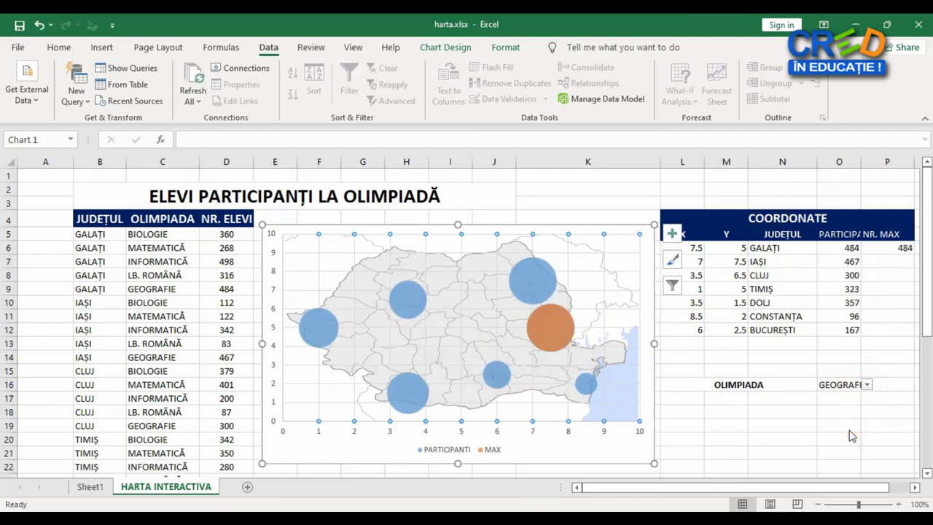